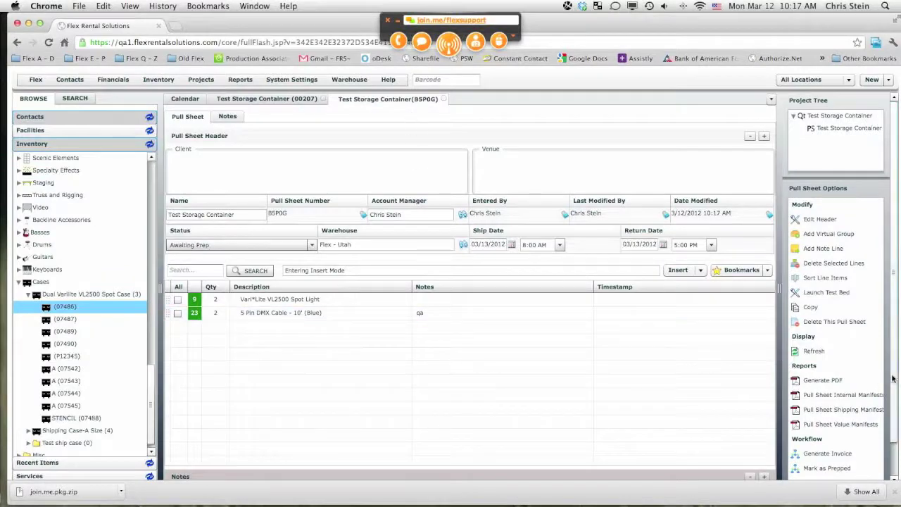
- Open the Test Storage Container pull sheet's prep screen and scan barcode 07486
{"action": "scroll", "coordinate": [892, 379], "scroll_direction": "down", "scroll_amount": 2}
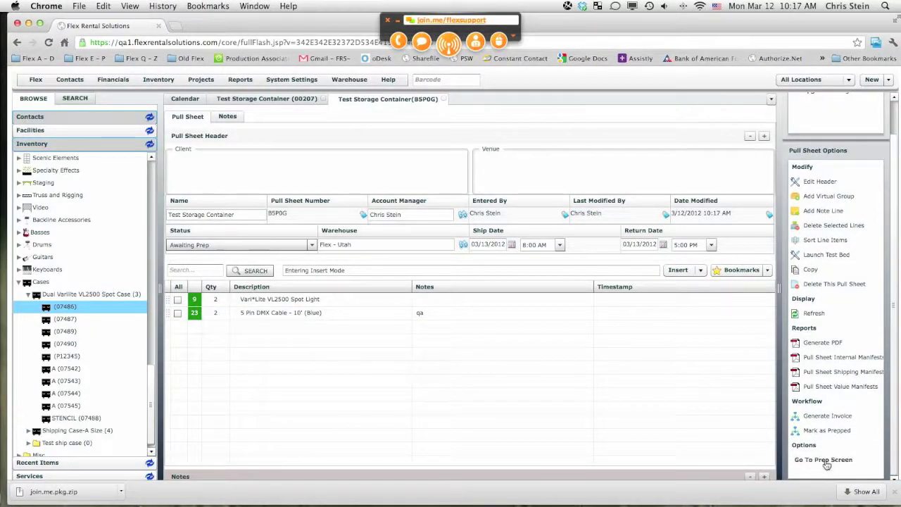
{"action": "left_click", "coordinate": [826, 461]}
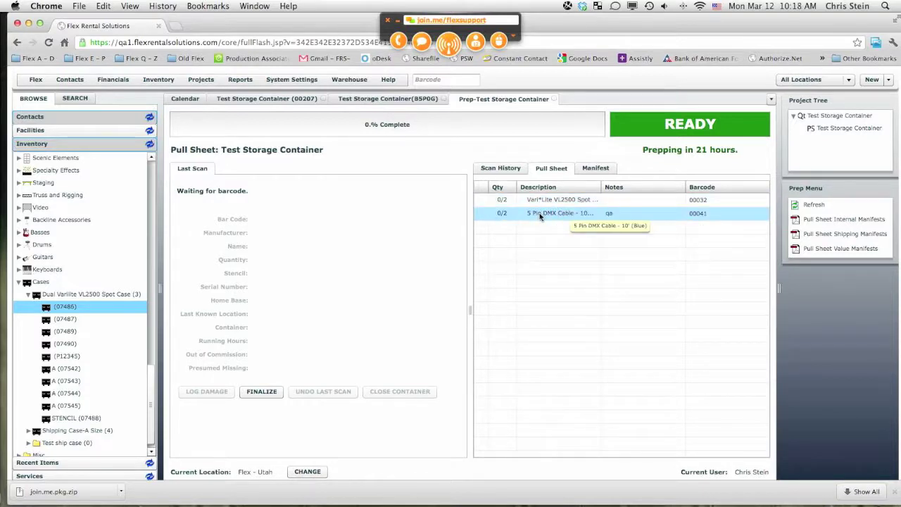
{"action": "left_click", "coordinate": [441, 80]}
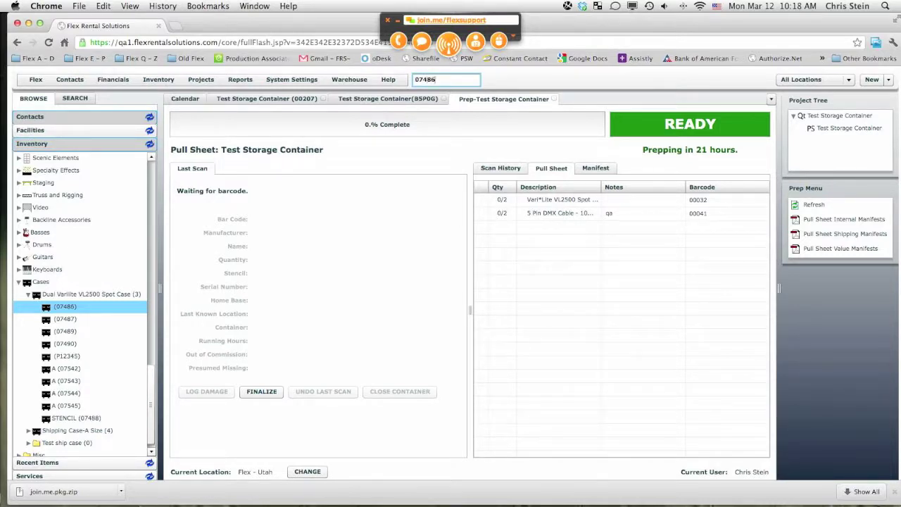
{"action": "key", "text": "Return"}
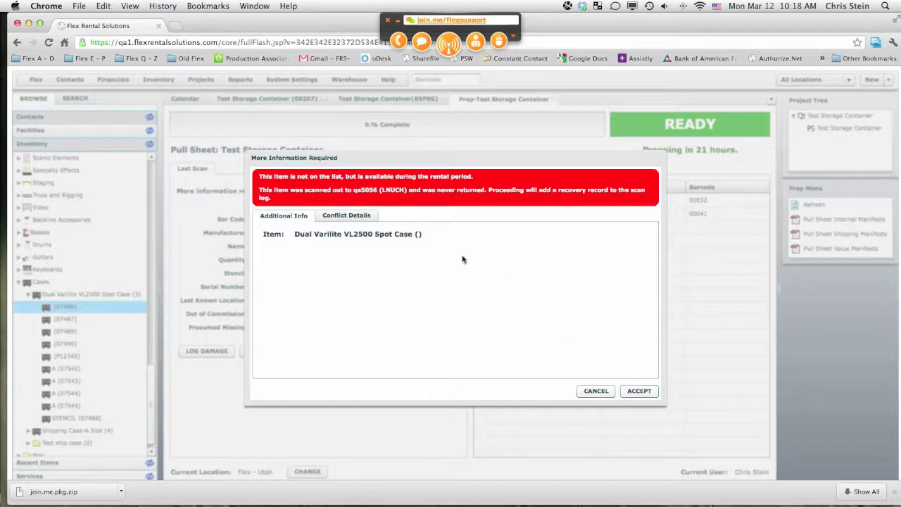
- Accept the off-list VL2500 Spot Case scan without finalizing, and widen the manifest's Description column
{"action": "left_click", "coordinate": [642, 391]}
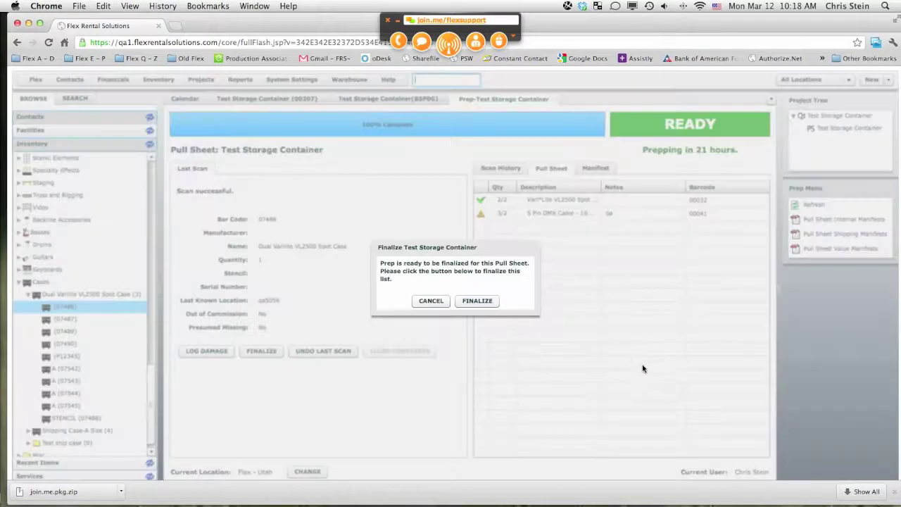
{"action": "left_click", "coordinate": [442, 302]}
{"action": "left_click", "coordinate": [595, 169]}
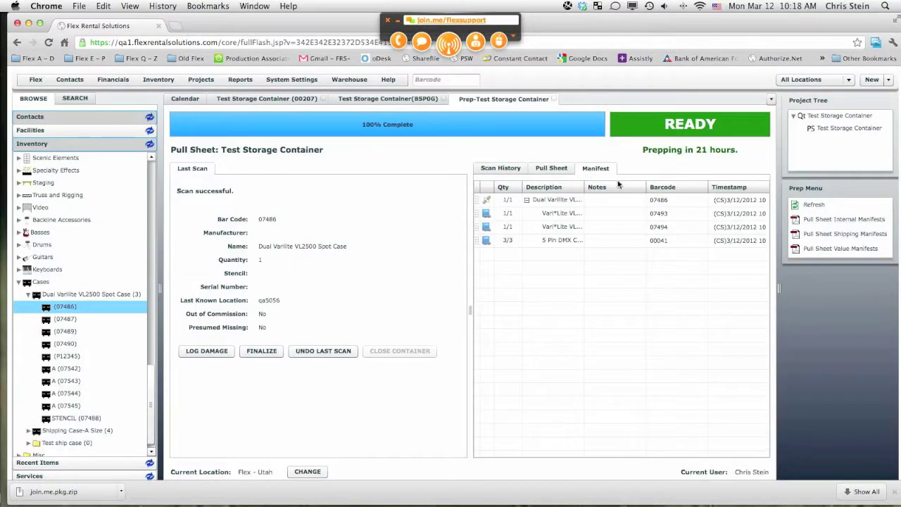
{"action": "left_click_drag", "start_coordinate": [583, 189], "coordinate": [661, 188]}
- Review manifest rows: the spot case, both VL2500 Spot Lights and the 5 Pin DMX Cable
{"action": "left_click", "coordinate": [554, 202]}
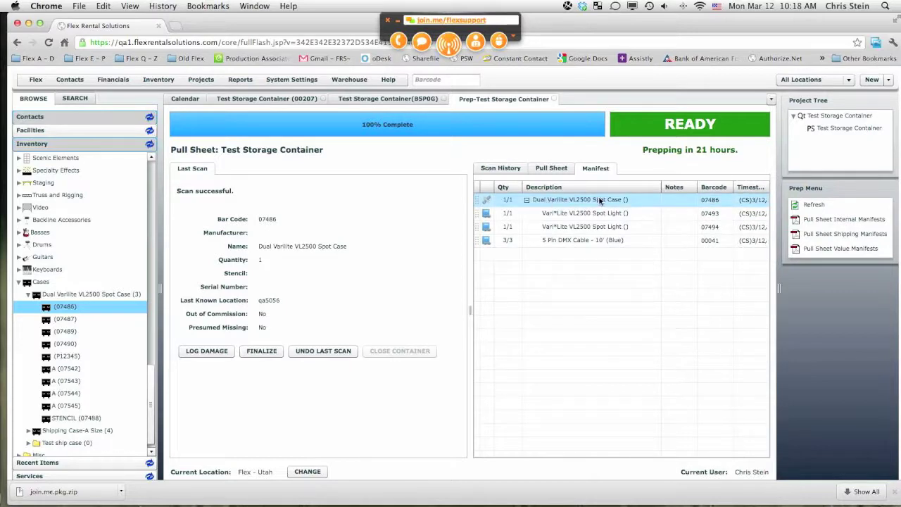
{"action": "left_click", "coordinate": [585, 214]}
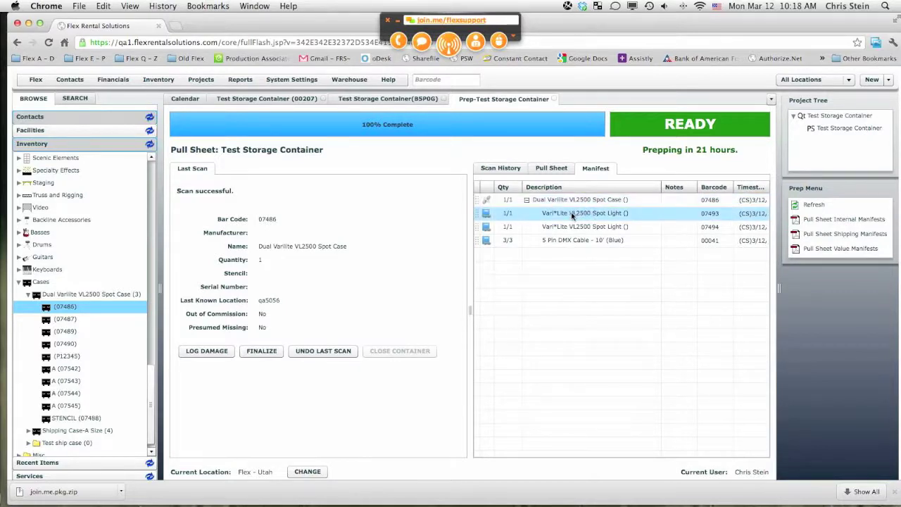
{"action": "left_click", "coordinate": [586, 226]}
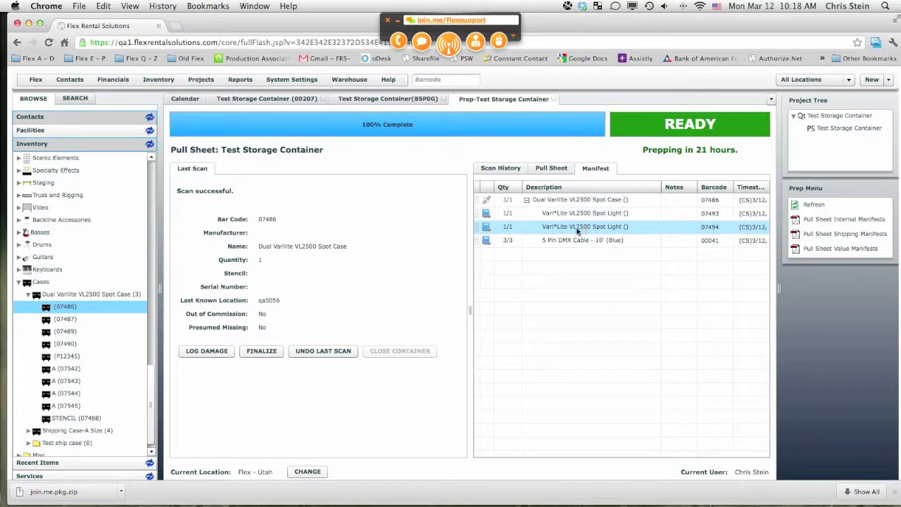
{"action": "left_click", "coordinate": [565, 242]}
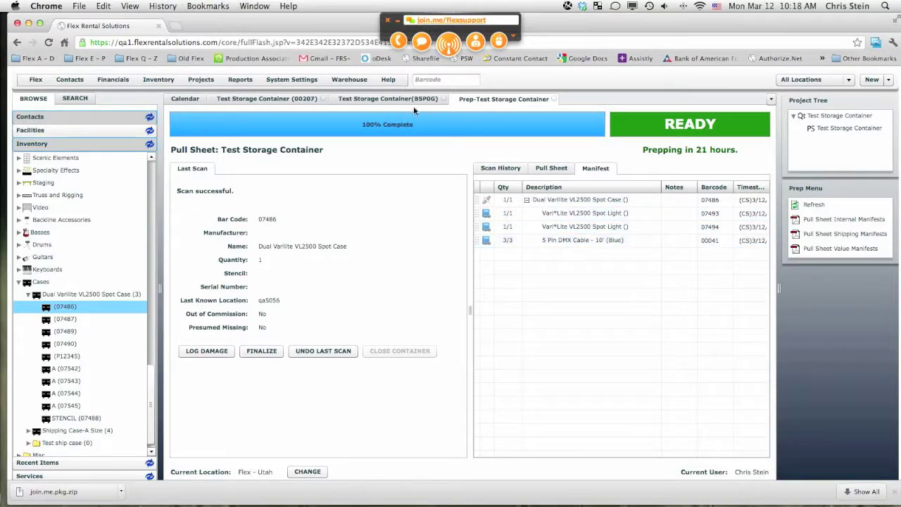
{"action": "left_click", "coordinate": [551, 168]}
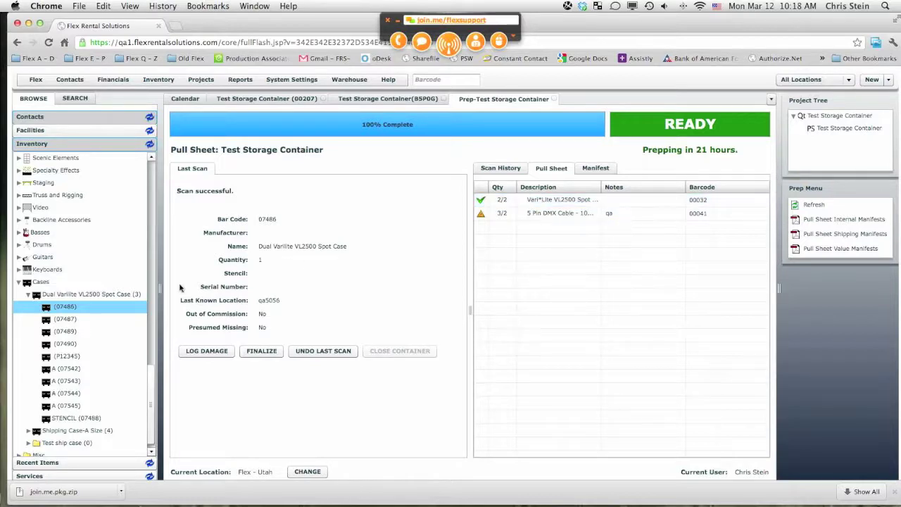
- Scroll the Inventory tree up to Audio > Amplifiers
{"action": "left_click_drag", "start_coordinate": [154, 374], "coordinate": [156, 158]}
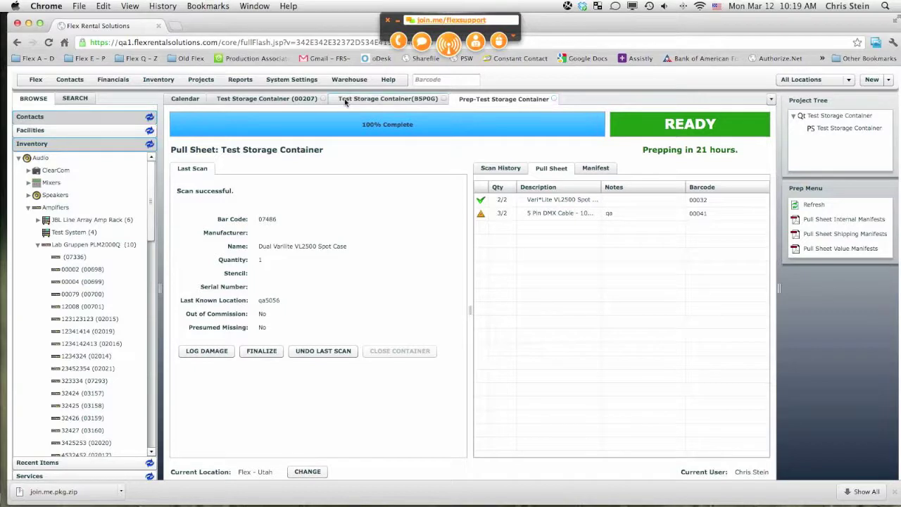
- Show join.me's internet and phone conferencing options, then scroll the Flex Inventory tree
{"action": "left_click", "coordinate": [398, 42]}
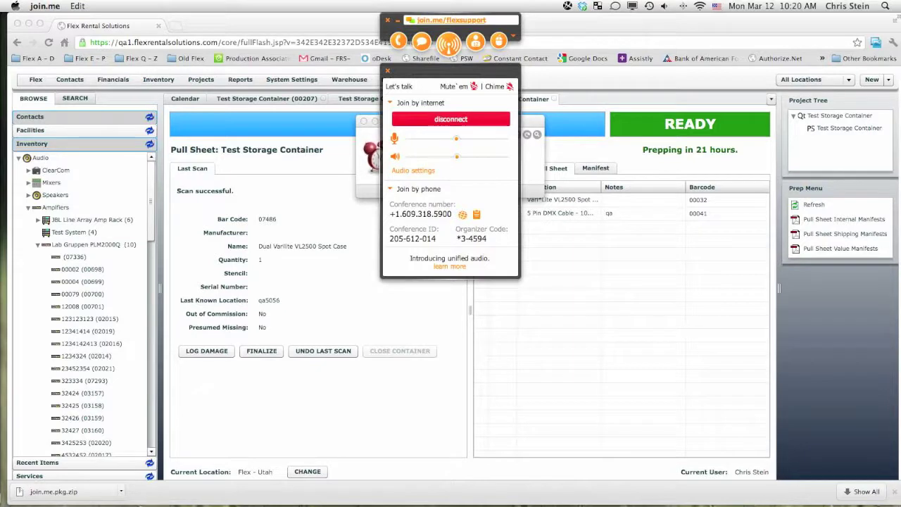
{"action": "left_click", "coordinate": [150, 195]}
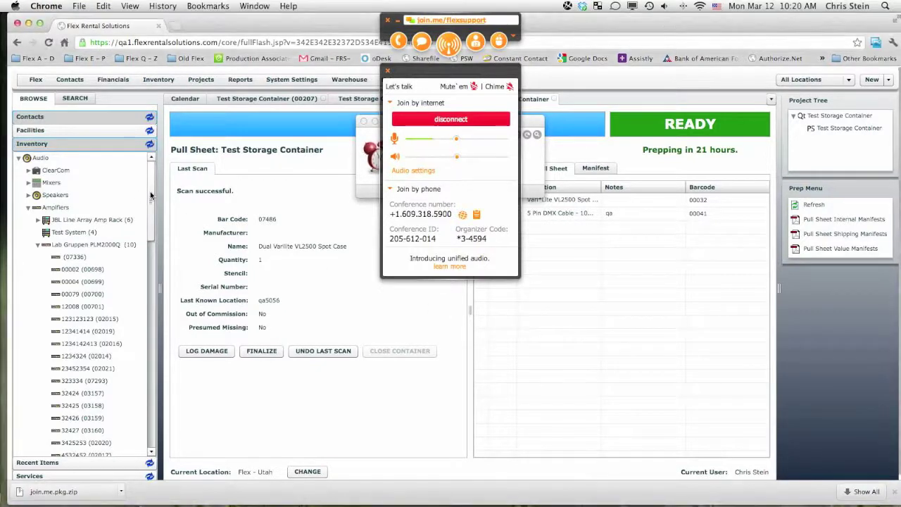
{"action": "left_click_drag", "start_coordinate": [150, 196], "coordinate": [150, 205]}
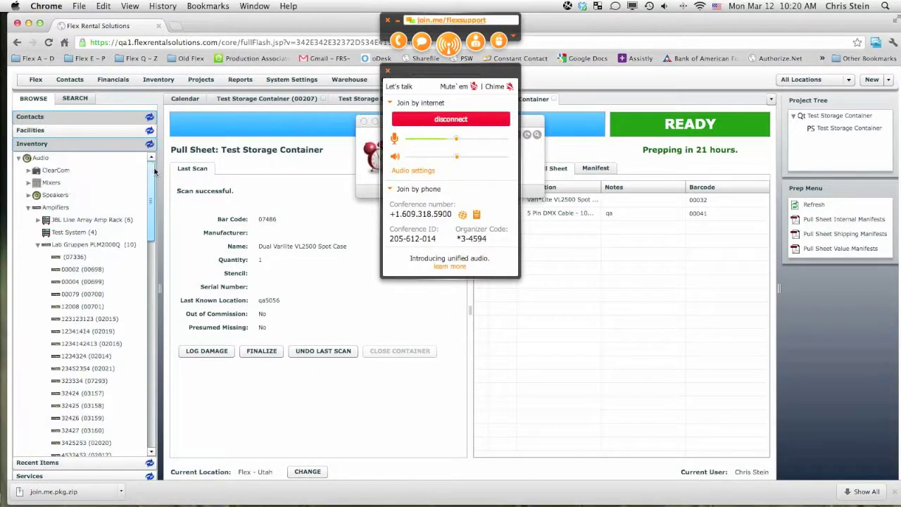
{"action": "scroll", "coordinate": [84, 219], "scroll_direction": "up", "scroll_amount": 3}
- Collapse Amplifiers and expand Mixers, Speakers, Passive and Subwoofers in the Audio inventory tree
{"action": "left_click", "coordinate": [29, 207]}
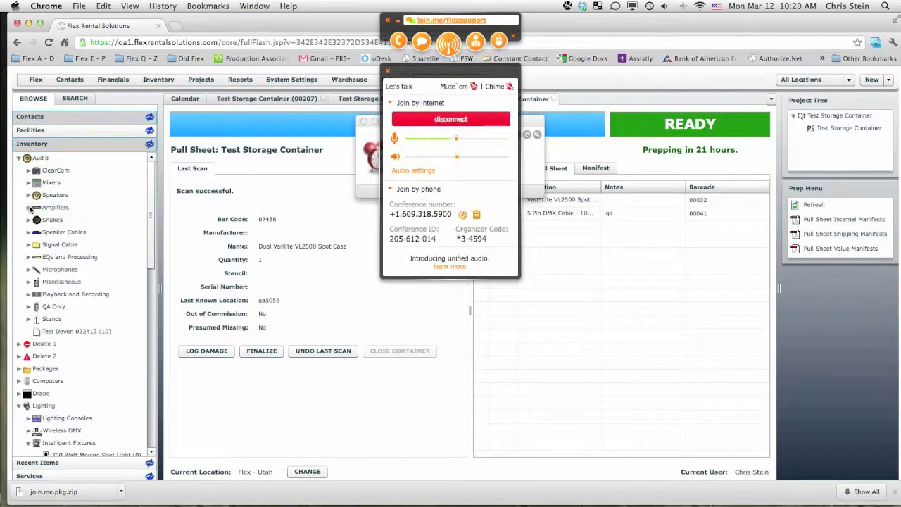
{"action": "left_click", "coordinate": [26, 183]}
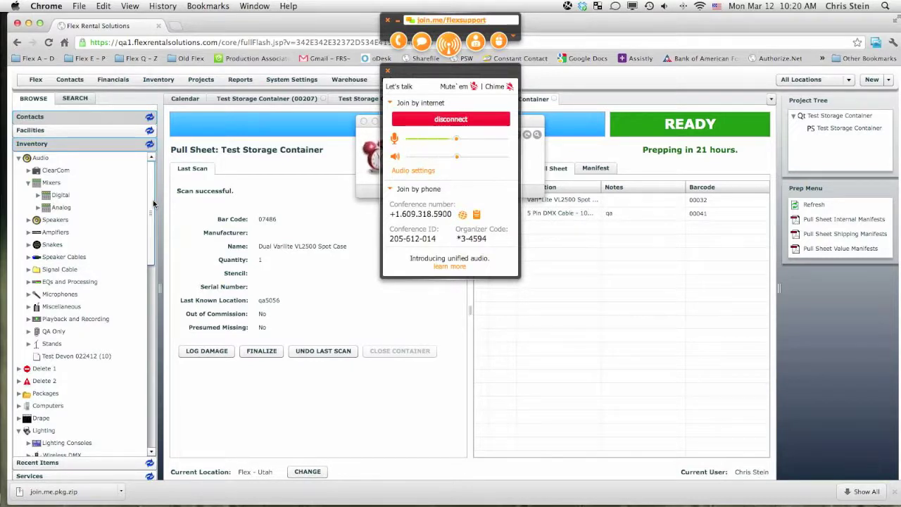
{"action": "left_click", "coordinate": [55, 219]}
{"action": "left_click", "coordinate": [28, 221]}
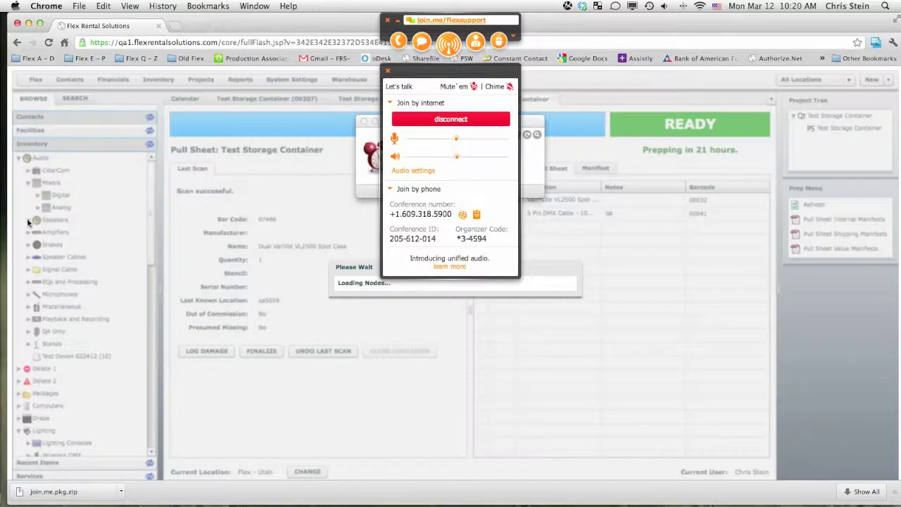
{"action": "scroll", "coordinate": [150, 232], "scroll_direction": "down", "scroll_amount": 3}
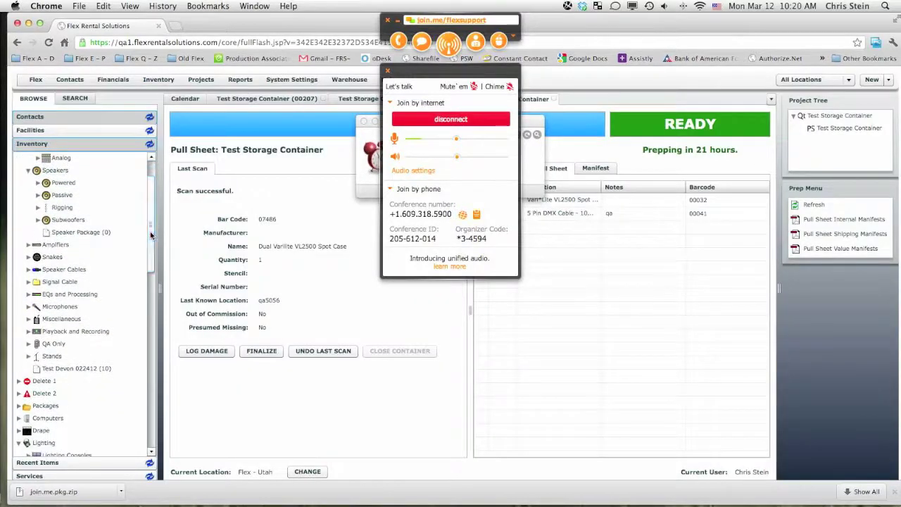
{"action": "left_click", "coordinate": [39, 195]}
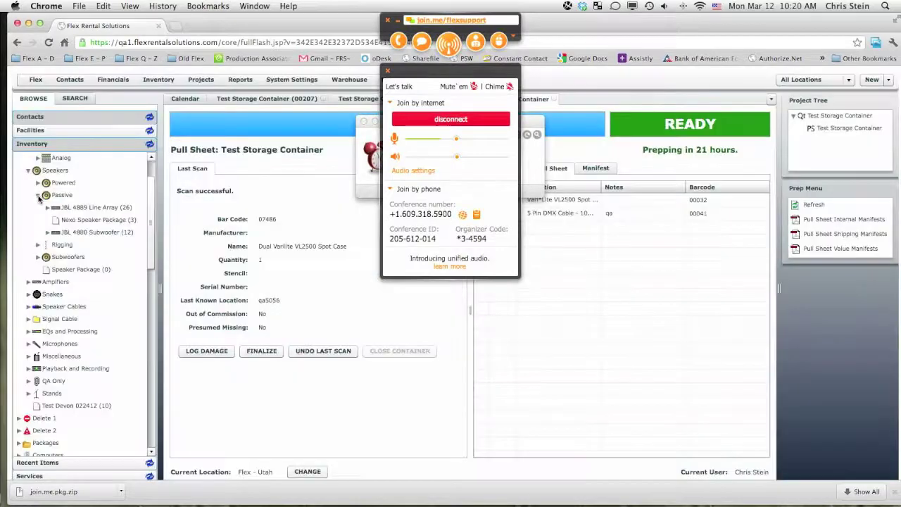
{"action": "left_click", "coordinate": [39, 258]}
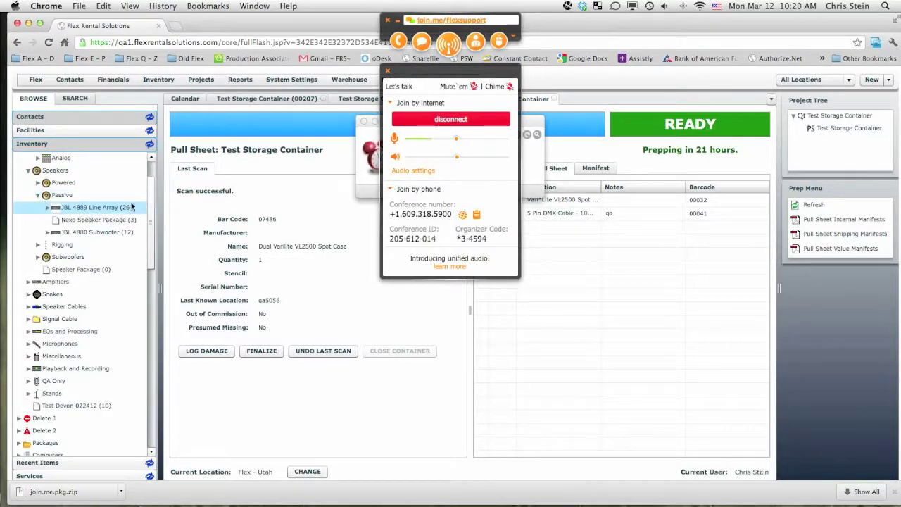
{"action": "scroll", "coordinate": [150, 237], "scroll_direction": "down", "scroll_amount": 1}
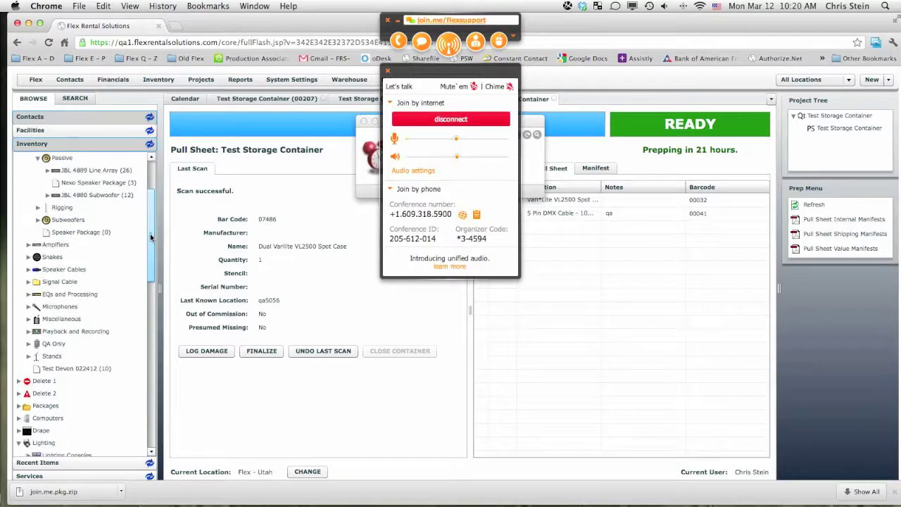
{"action": "scroll", "coordinate": [150, 238], "scroll_direction": "down", "scroll_amount": 4}
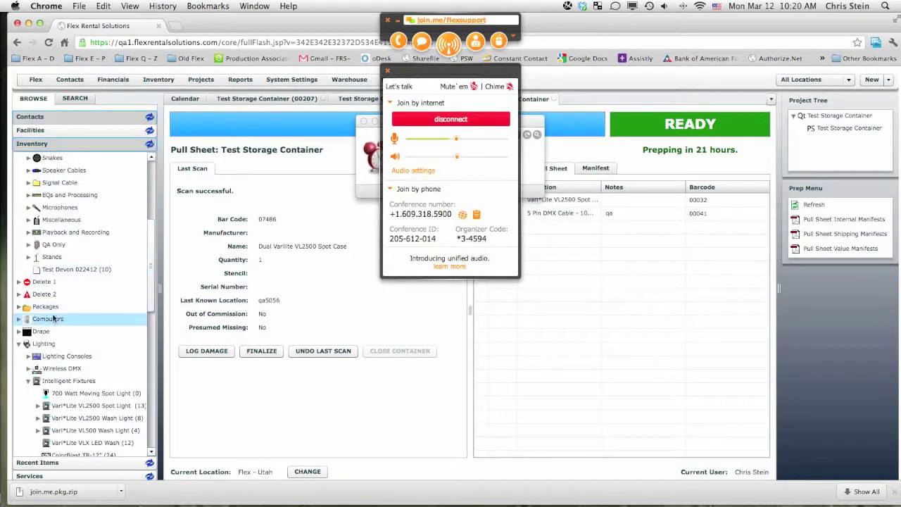
- Expand Computers with its Desktops and Laptops groups, then scroll further down the tree
{"action": "left_click", "coordinate": [19, 319]}
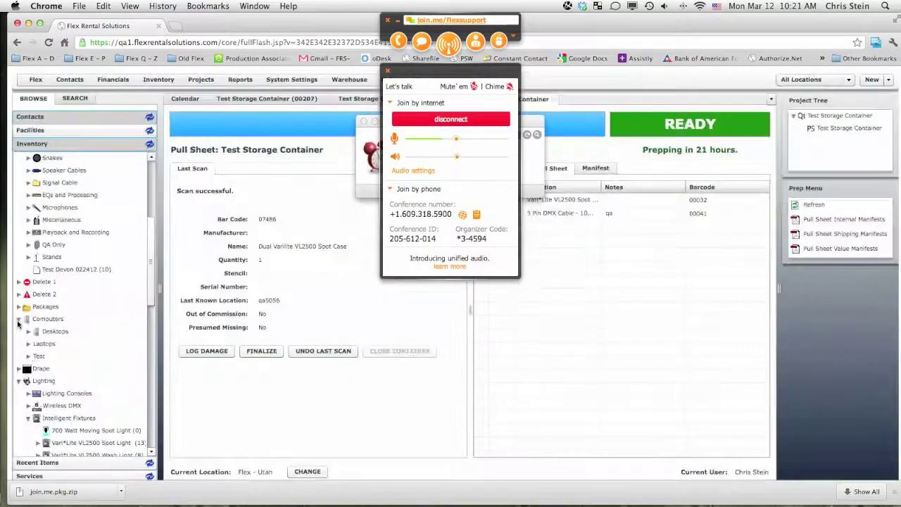
{"action": "left_click", "coordinate": [28, 344]}
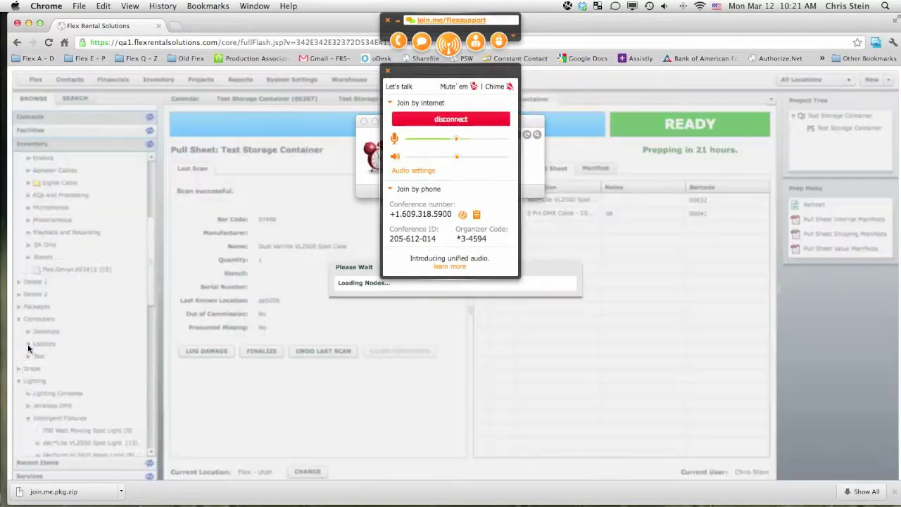
{"action": "left_click", "coordinate": [28, 333]}
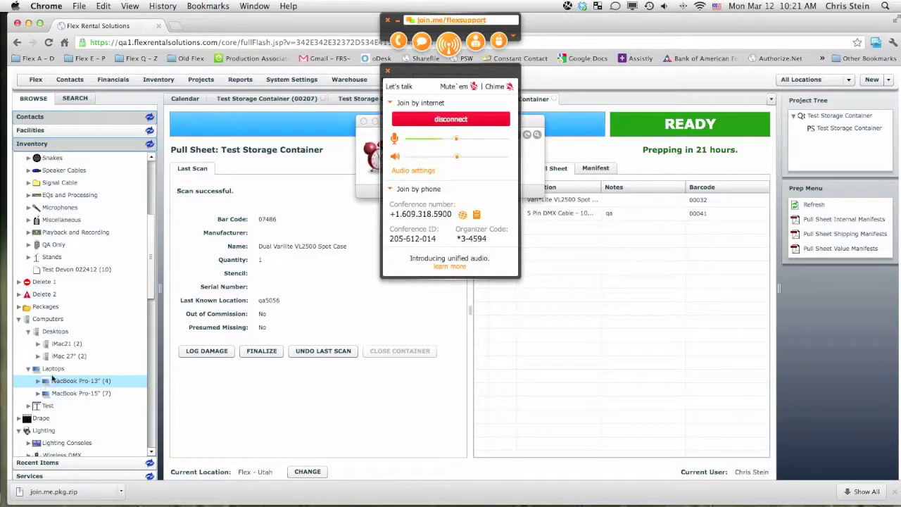
{"action": "left_click", "coordinate": [150, 323]}
{"action": "left_click", "coordinate": [150, 322]}
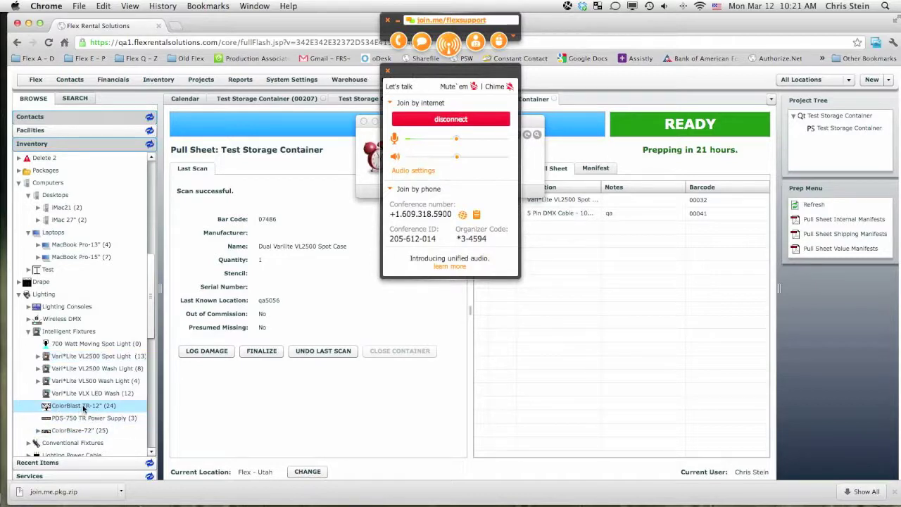
{"action": "left_click_drag", "start_coordinate": [149, 321], "coordinate": [147, 343]}
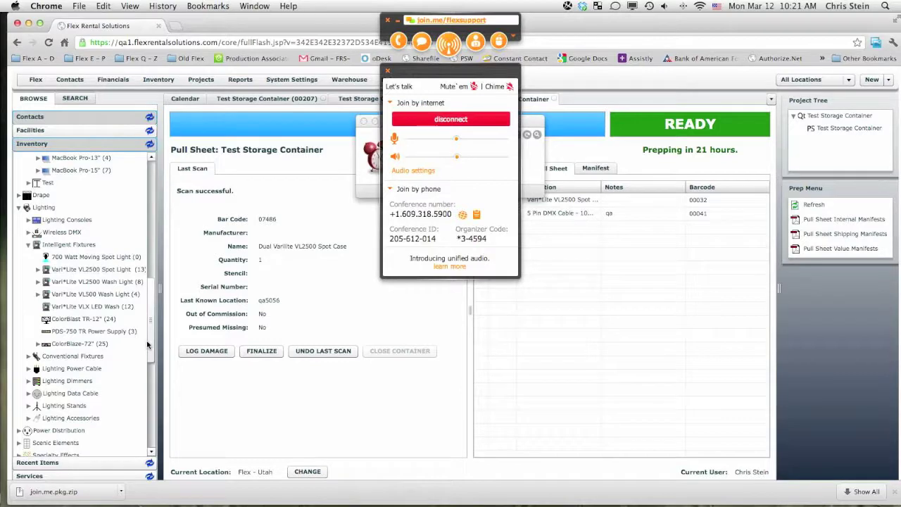
{"action": "left_click_drag", "start_coordinate": [148, 343], "coordinate": [149, 414]}
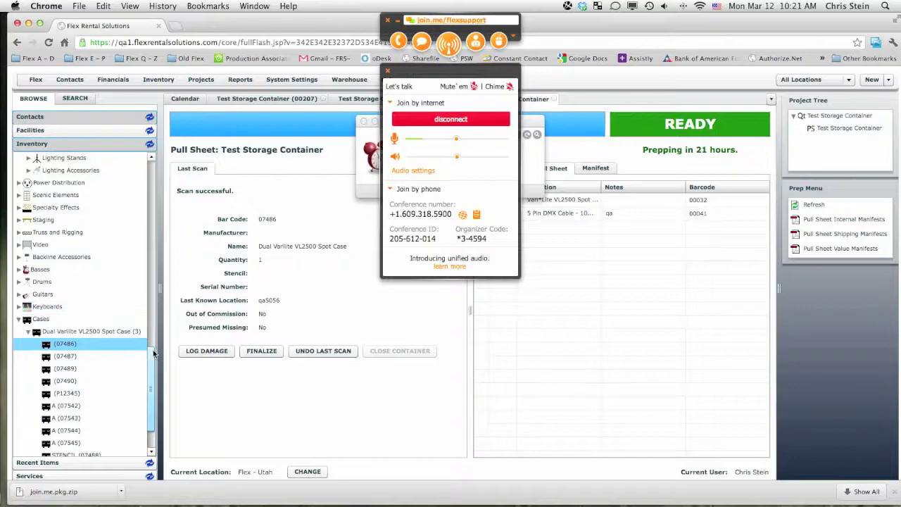
- Collapse Audio, Computers and Lighting, and expand Video's Graphic Switchers
{"action": "scroll", "coordinate": [32, 166], "scroll_direction": "up", "scroll_amount": 10}
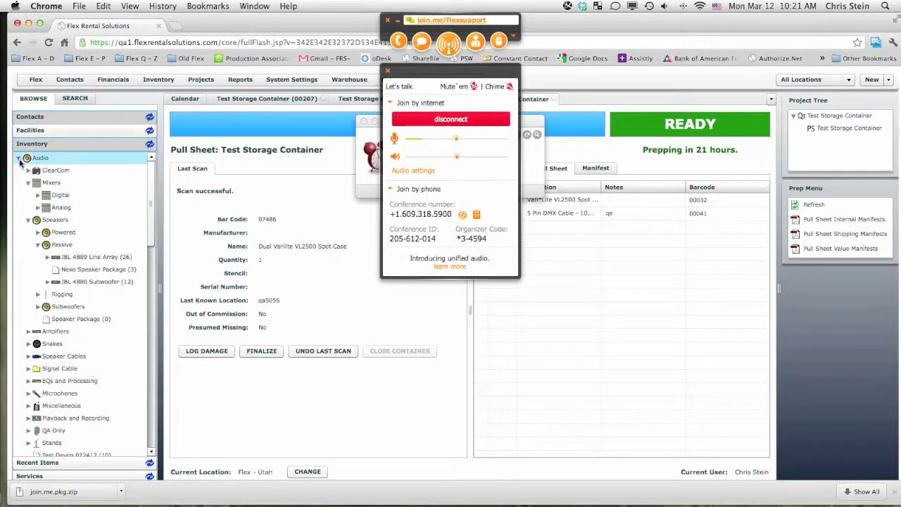
{"action": "left_click", "coordinate": [19, 159]}
{"action": "left_click", "coordinate": [19, 208]}
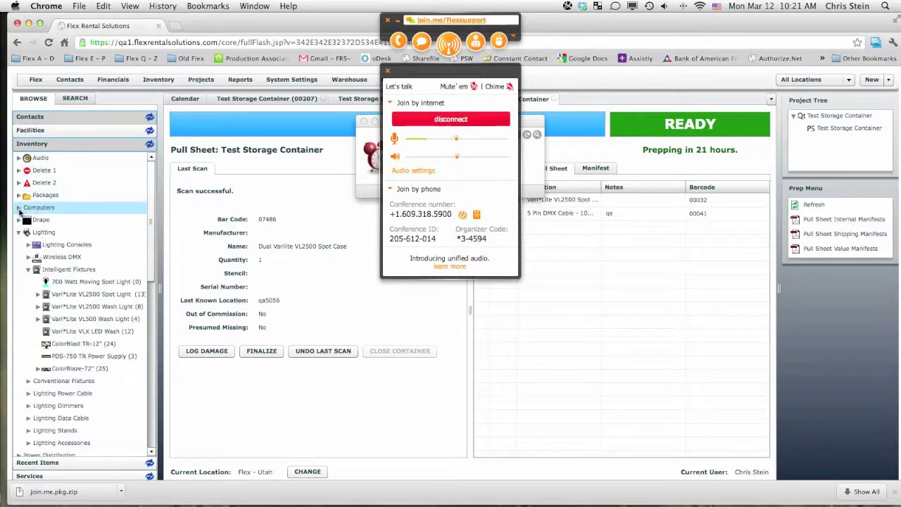
{"action": "left_click", "coordinate": [19, 233]}
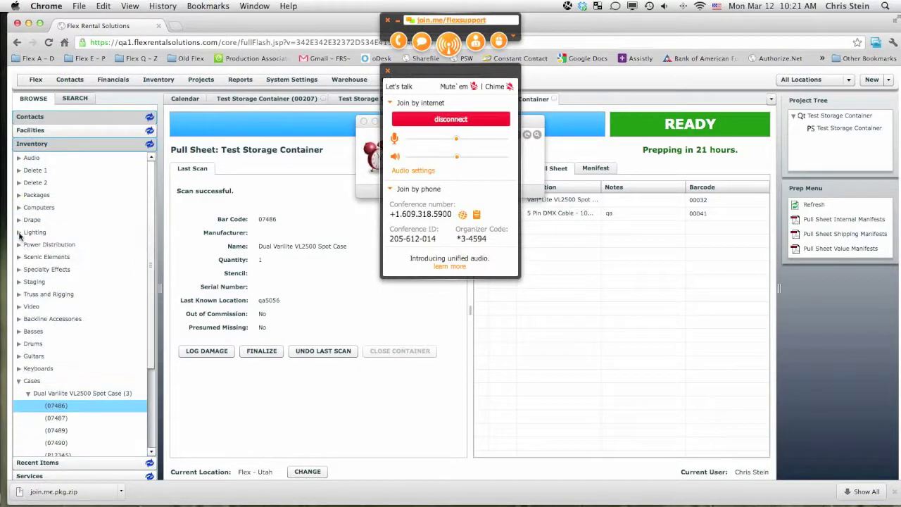
{"action": "left_click", "coordinate": [19, 308]}
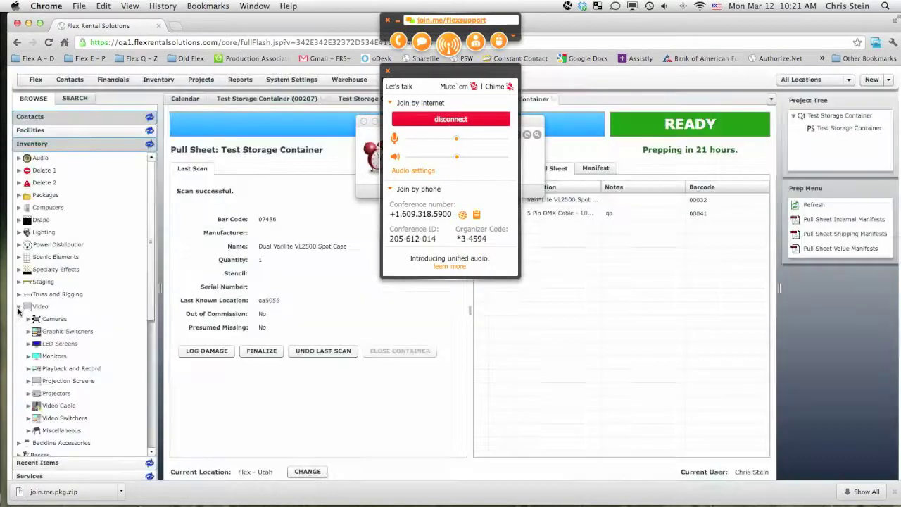
{"action": "scroll", "coordinate": [148, 327], "scroll_direction": "down", "scroll_amount": 2}
{"action": "scroll", "coordinate": [148, 326], "scroll_direction": "down", "scroll_amount": 1}
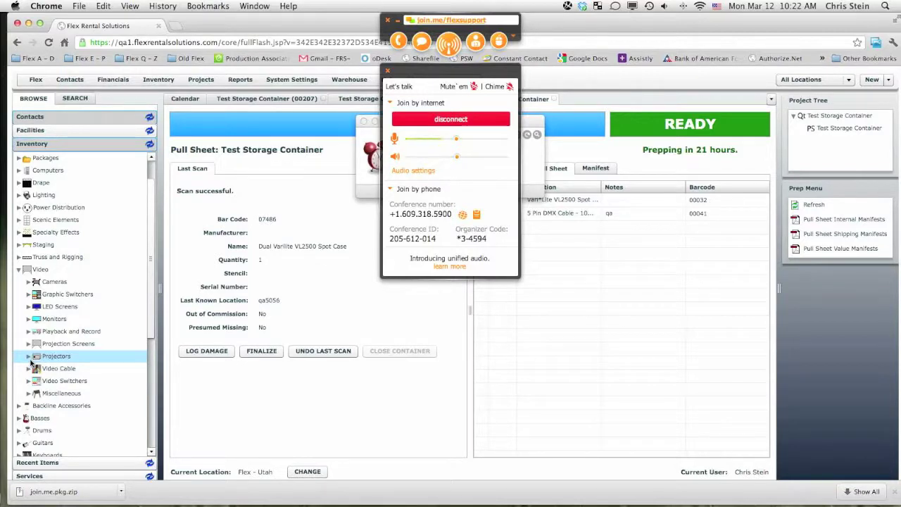
{"action": "left_click", "coordinate": [33, 296]}
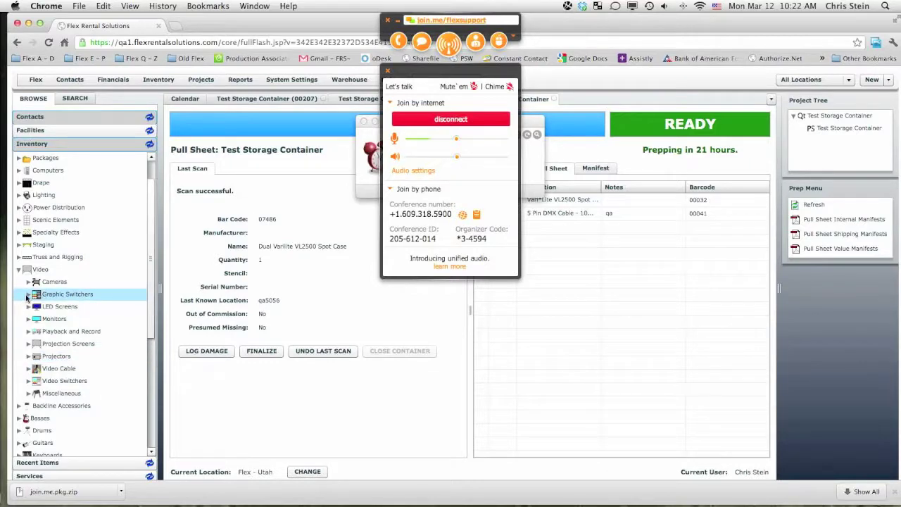
{"action": "left_click", "coordinate": [27, 295]}
{"action": "left_click", "coordinate": [30, 295]}
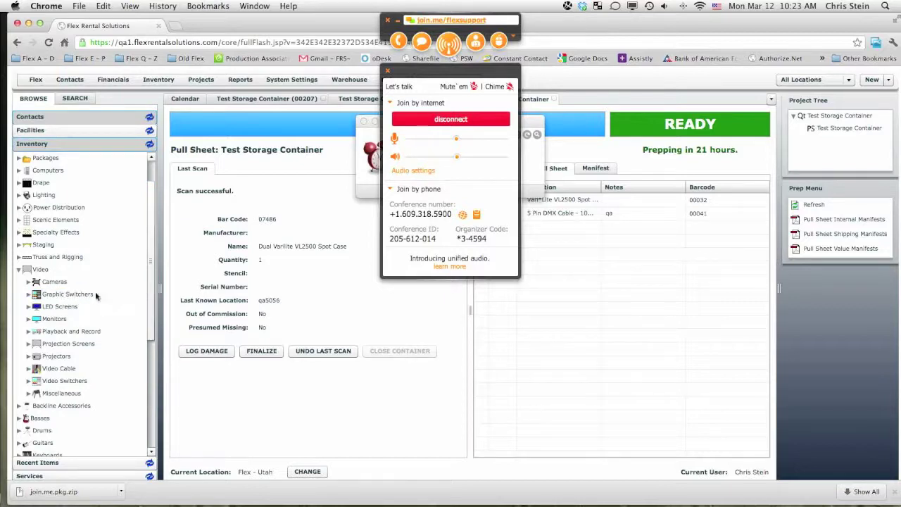
- Expand Audio > Amplifiers to list the JBL Line Array Amp Rack and Lab Gruppen units
{"action": "left_click_drag", "start_coordinate": [154, 309], "coordinate": [159, 230]}
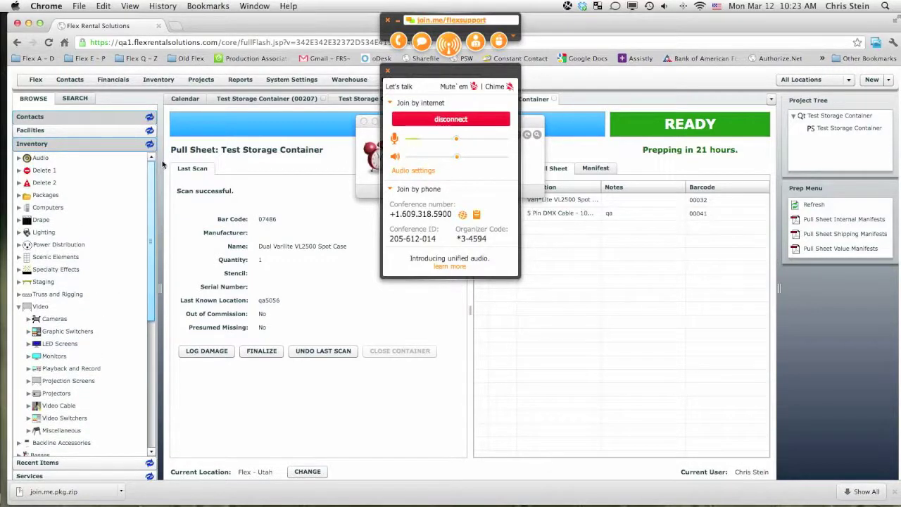
{"action": "left_click", "coordinate": [19, 158]}
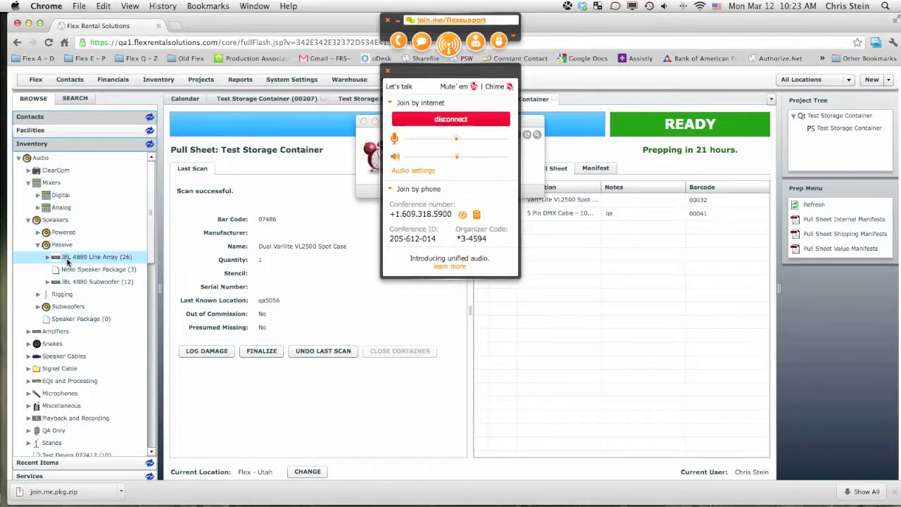
{"action": "left_click", "coordinate": [28, 332]}
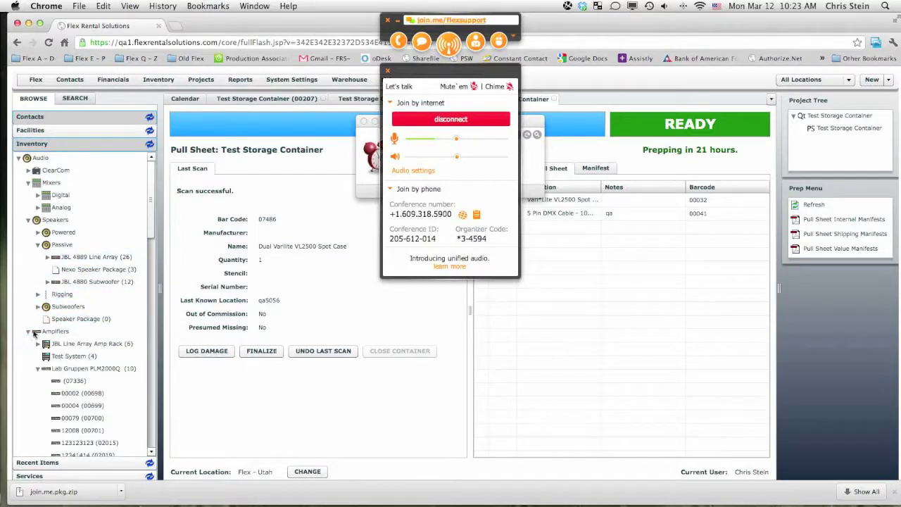
{"action": "scroll", "coordinate": [151, 255], "scroll_direction": "down", "scroll_amount": 3}
{"action": "scroll", "coordinate": [151, 255], "scroll_direction": "down", "scroll_amount": 1}
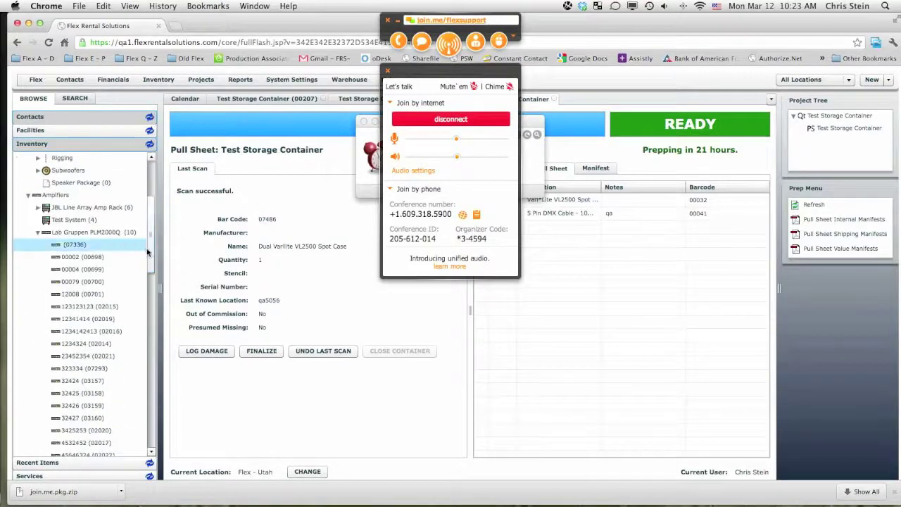
- Open the JBL Line Array Amp Rack for editing, dismissing the join.me audio panel and iCal alert
{"action": "left_click", "coordinate": [93, 207]}
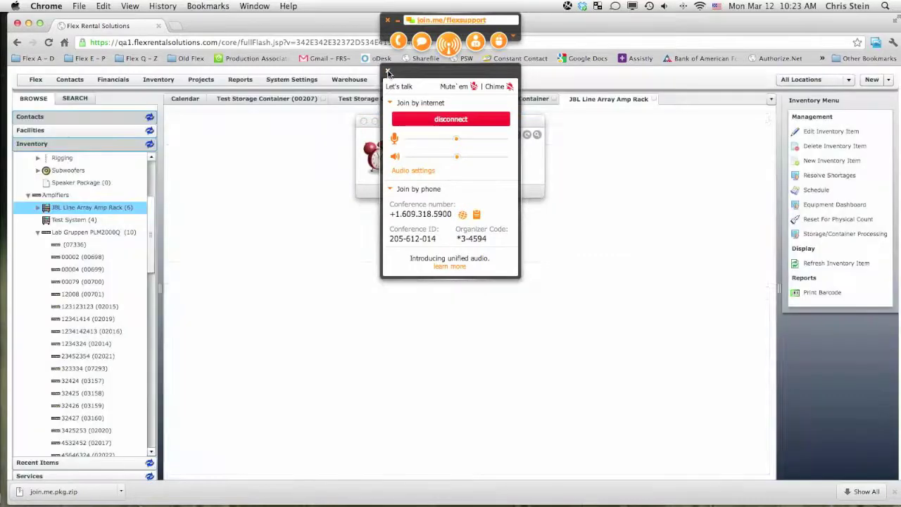
{"action": "left_click", "coordinate": [387, 72]}
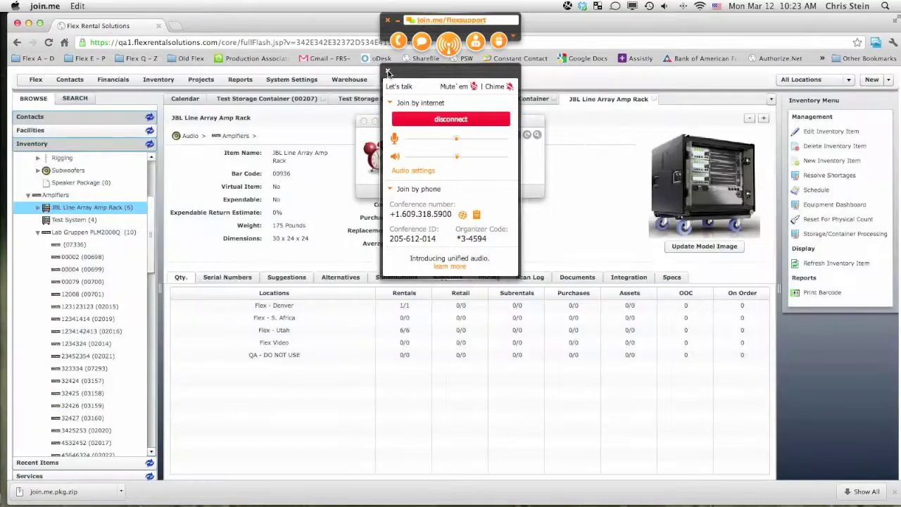
{"action": "left_click", "coordinate": [388, 73]}
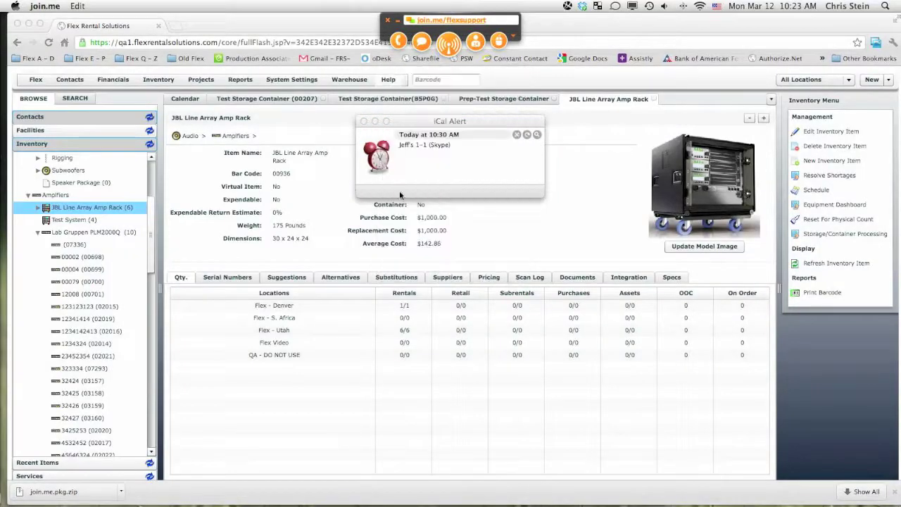
{"action": "left_click", "coordinate": [364, 121]}
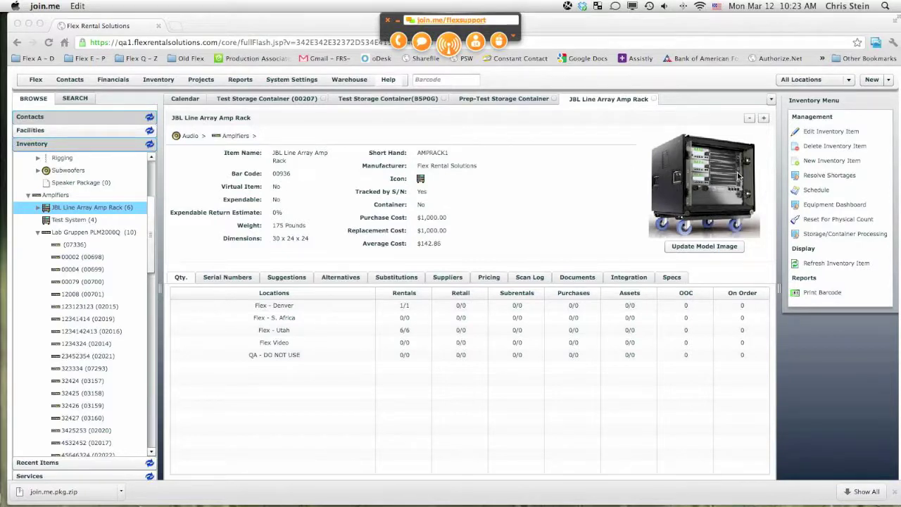
{"action": "left_click", "coordinate": [820, 132]}
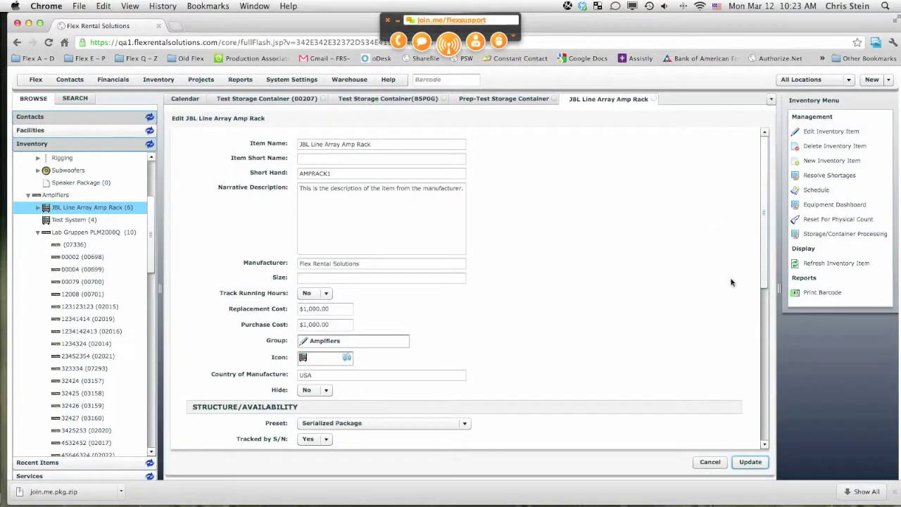
- Set the amp rack's Model Container to Yes and save the item
{"action": "left_click_drag", "start_coordinate": [766, 278], "coordinate": [682, 349]}
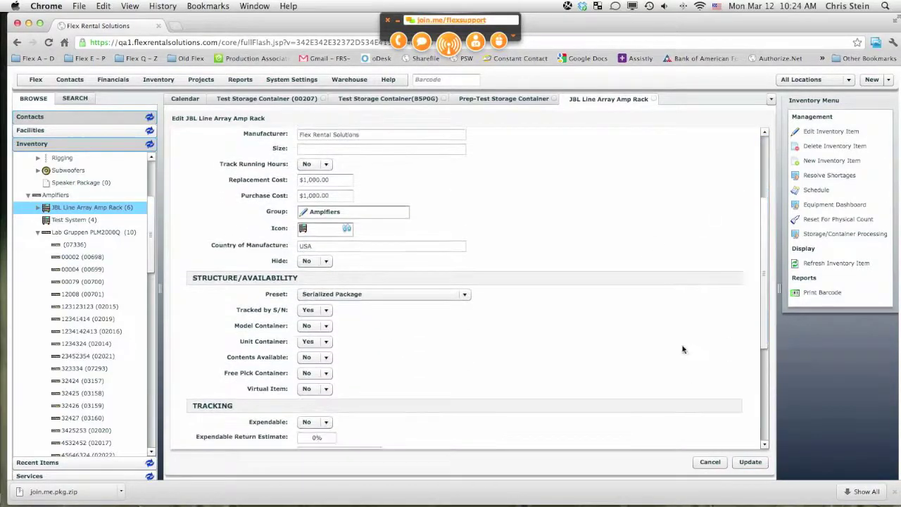
{"action": "left_click", "coordinate": [316, 326]}
{"action": "left_click", "coordinate": [315, 345]}
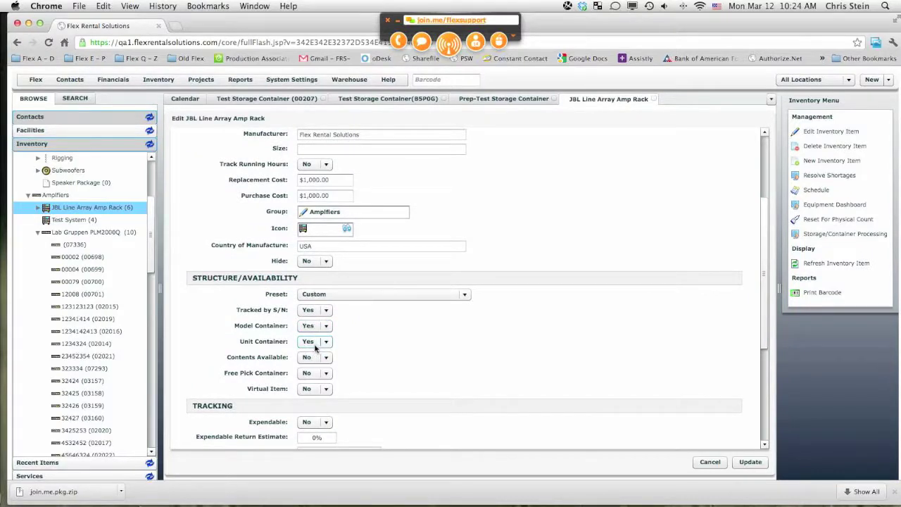
{"action": "left_click", "coordinate": [736, 462]}
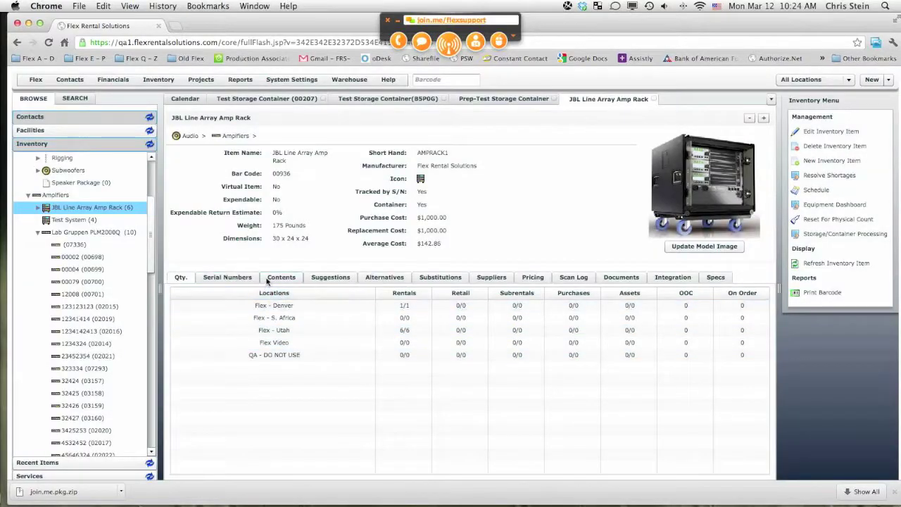
- Remove the L21-30 Power Cable and Lab Gruppen PLM2000Q from the rack's contents
{"action": "left_click", "coordinate": [280, 278]}
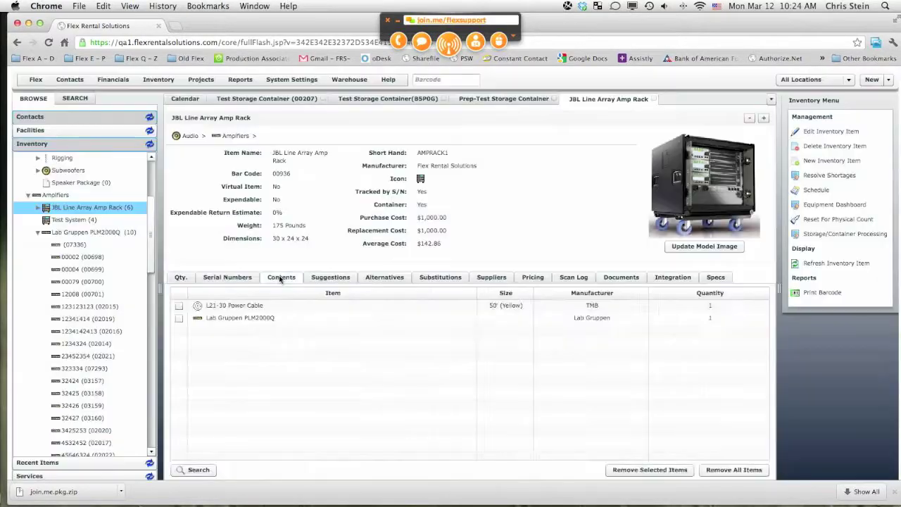
{"action": "left_click", "coordinate": [180, 292]}
{"action": "left_click", "coordinate": [179, 306]}
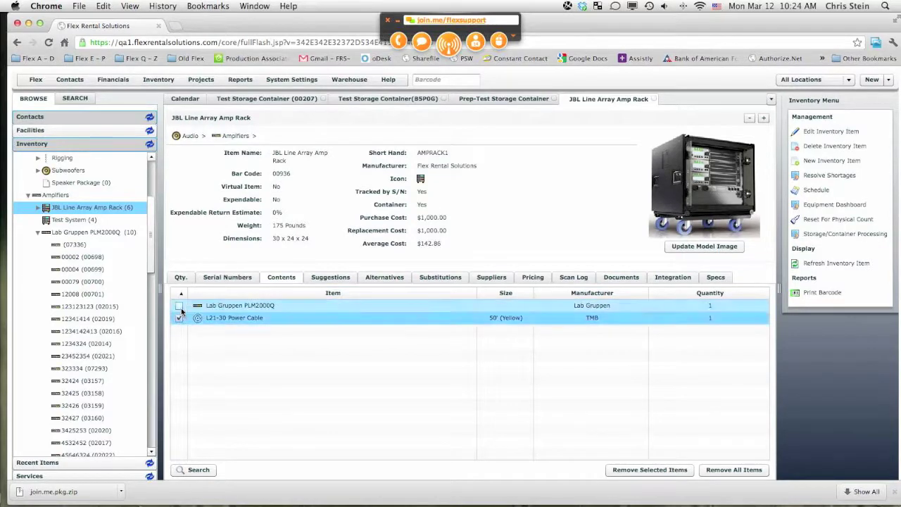
{"action": "left_click", "coordinate": [179, 306]}
{"action": "left_click", "coordinate": [731, 470]}
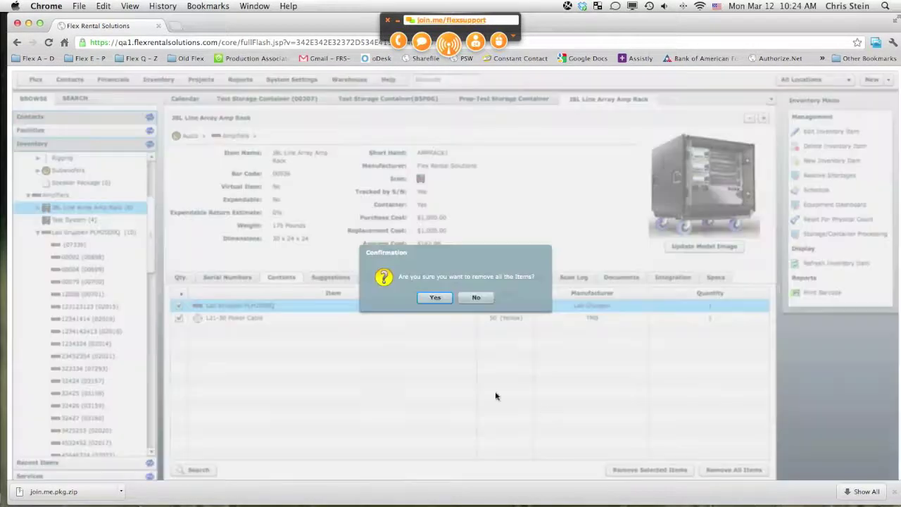
{"action": "left_click", "coordinate": [435, 297]}
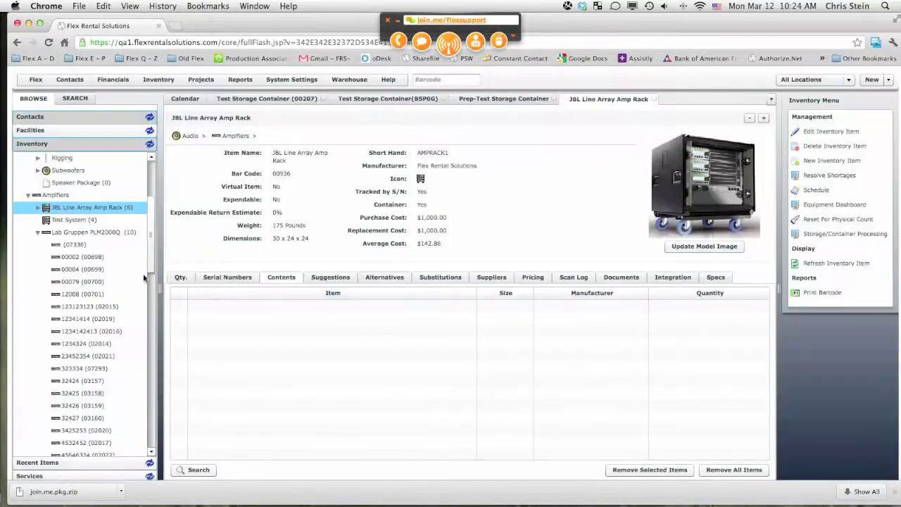
- Add Lab Gruppen PLM2000Q to the rack contents with quantity 4
{"action": "left_click_drag", "start_coordinate": [88, 238], "coordinate": [293, 348]}
{"action": "type", "text": "4"}
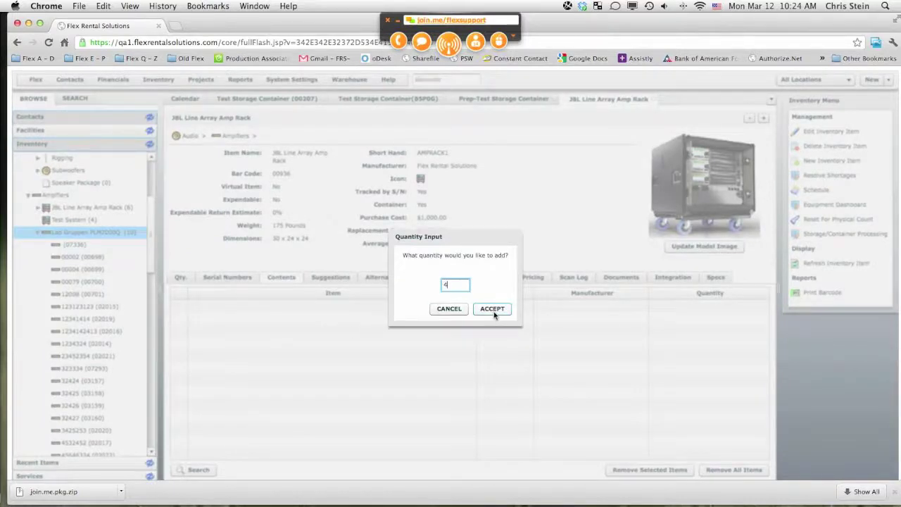
{"action": "left_click", "coordinate": [494, 311]}
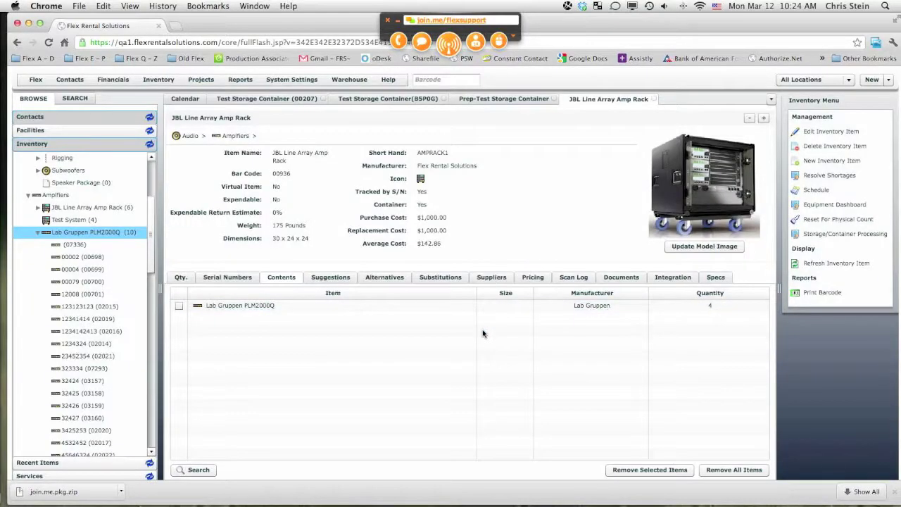
- Set the amp rack's Contents Available to Yes and update the item
{"action": "left_click", "coordinate": [823, 135]}
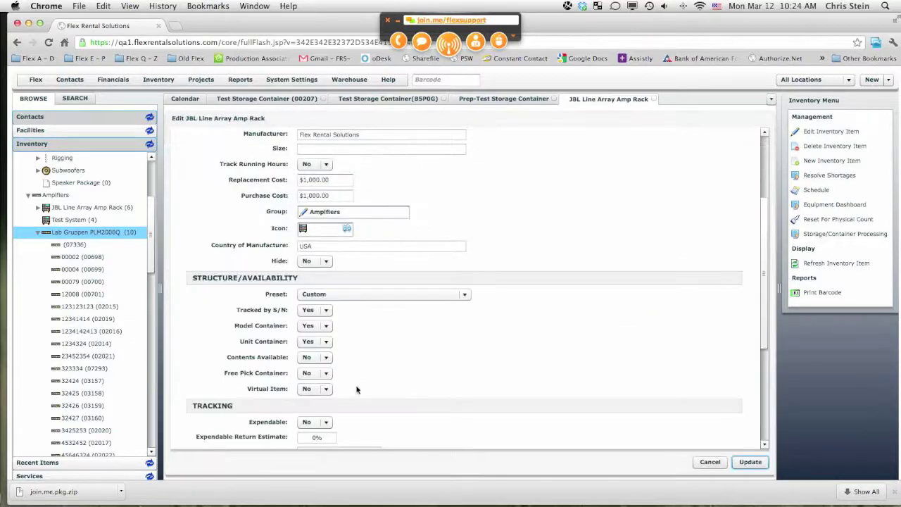
{"action": "left_click", "coordinate": [325, 359]}
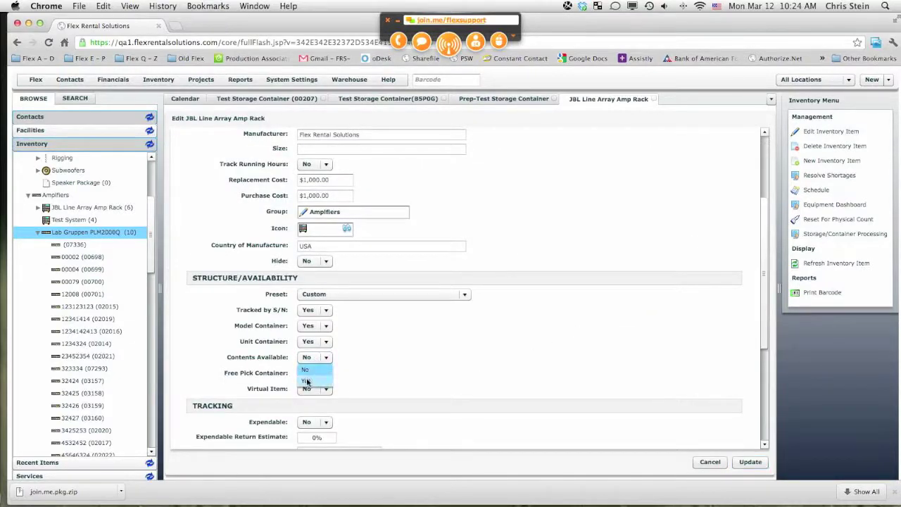
{"action": "left_click", "coordinate": [310, 383]}
{"action": "left_click", "coordinate": [751, 462]}
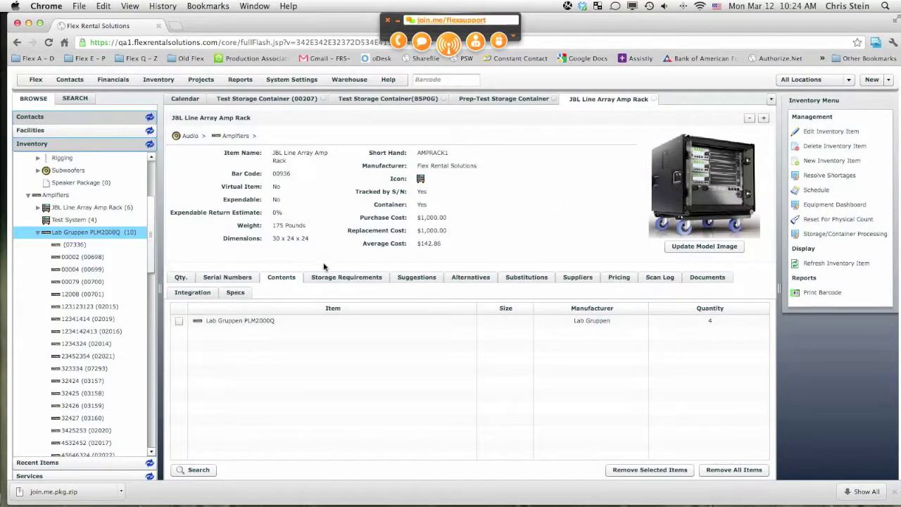
{"action": "left_click", "coordinate": [101, 233]}
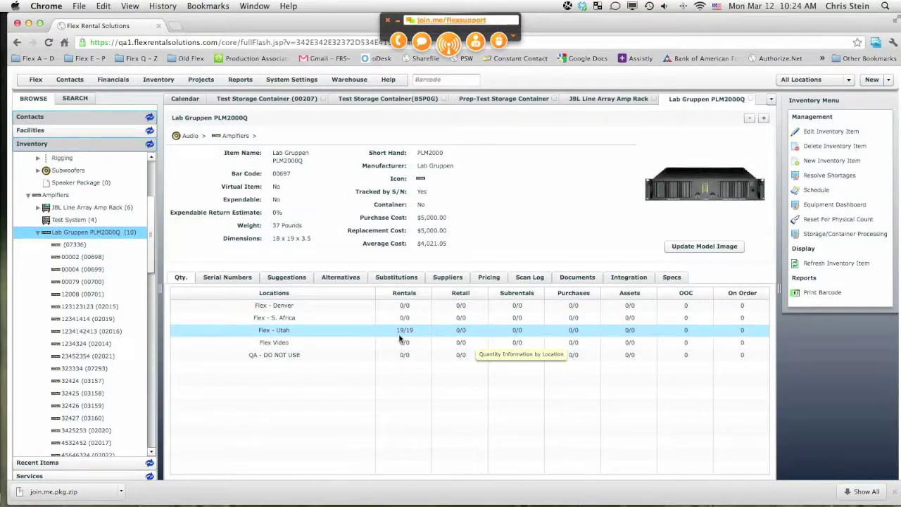
{"action": "left_click", "coordinate": [218, 279]}
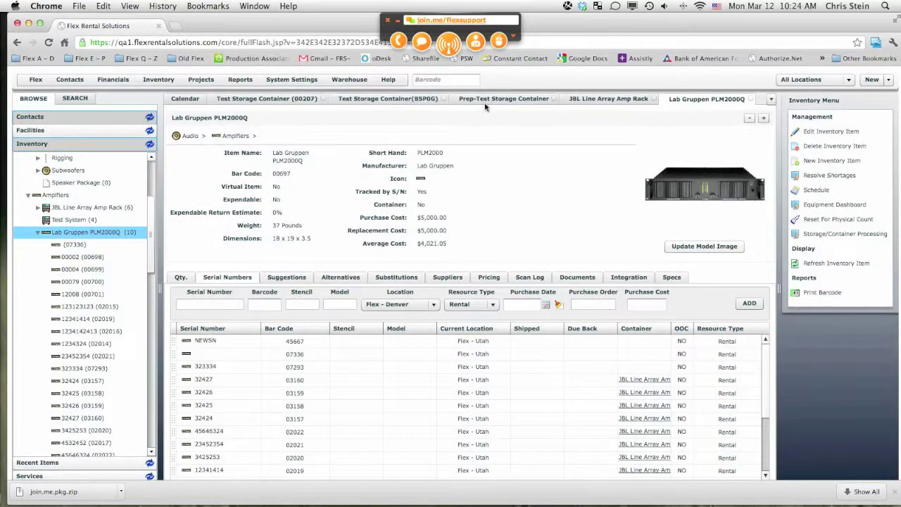
{"action": "left_click", "coordinate": [614, 104]}
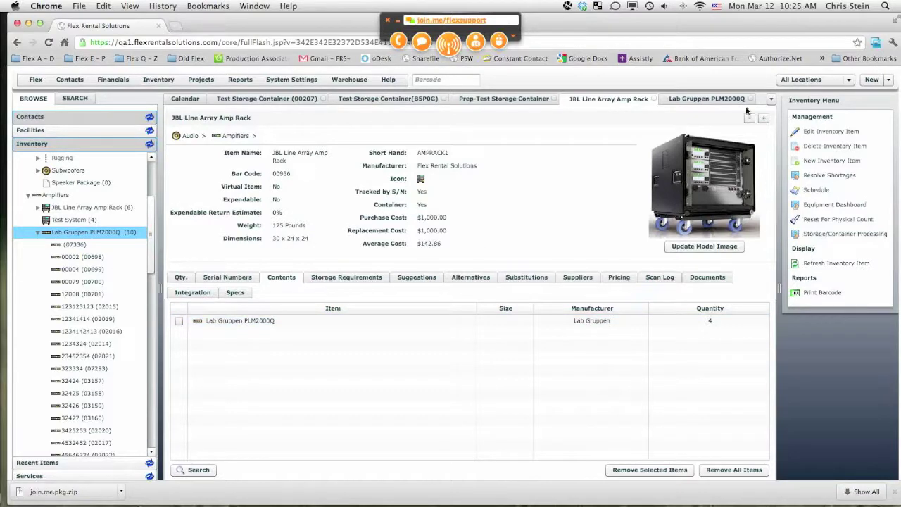
- Add one JBL Line Array Amp Rack to the Test Storage Container (00207) quote, declining suggested extras
{"action": "left_click", "coordinate": [285, 101]}
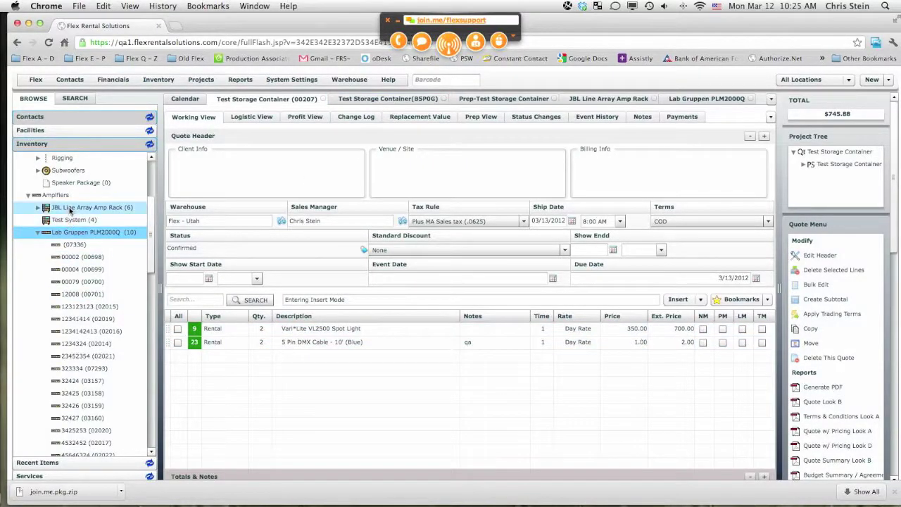
{"action": "left_click_drag", "start_coordinate": [69, 210], "coordinate": [297, 391]}
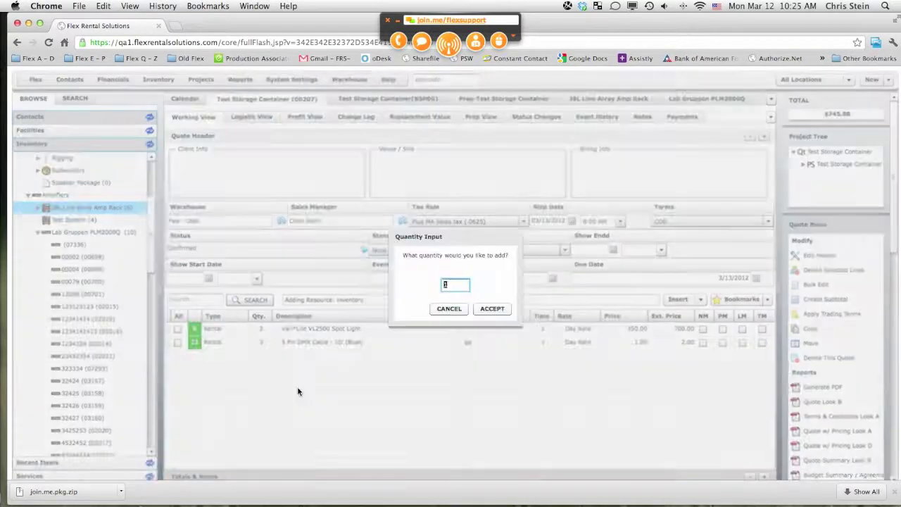
{"action": "left_click", "coordinate": [492, 309]}
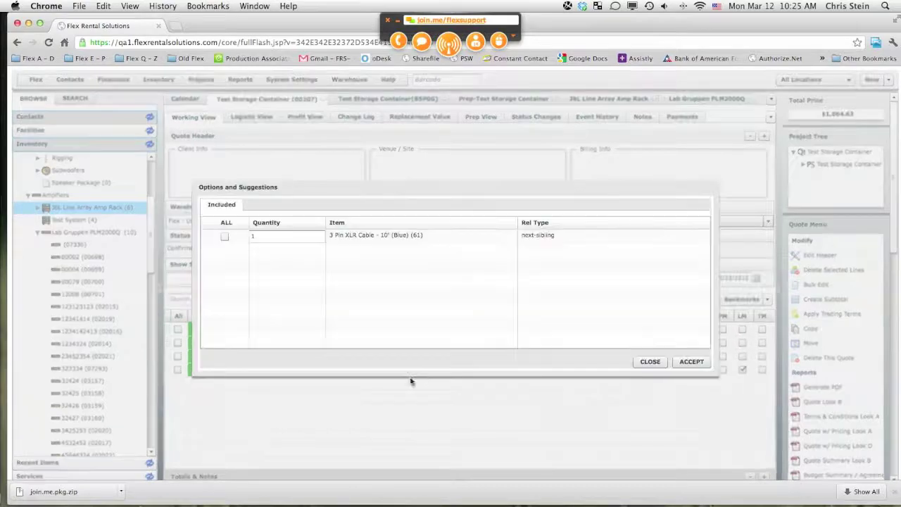
{"action": "left_click", "coordinate": [649, 361]}
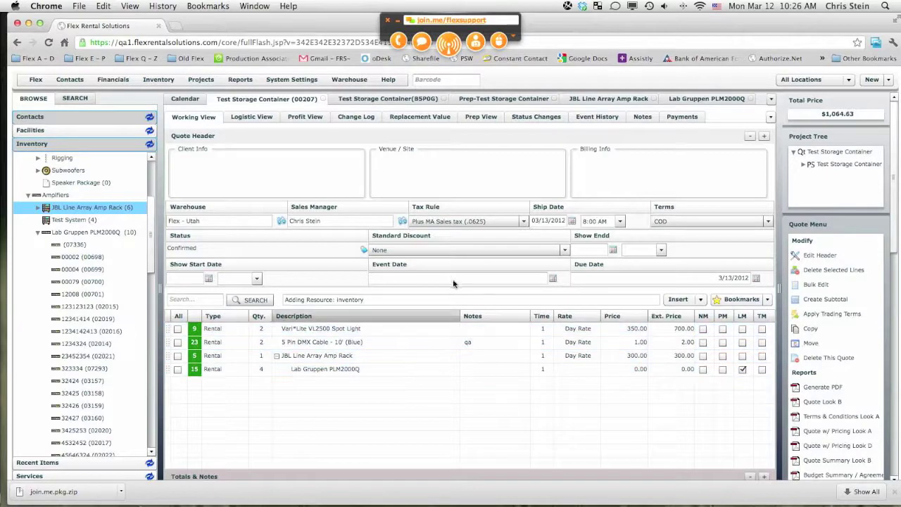
- Open JBL Line Array Amp Rack serial 03161 to show its four Lab Gruppen PLM2000Q amps
{"action": "left_click", "coordinate": [697, 99]}
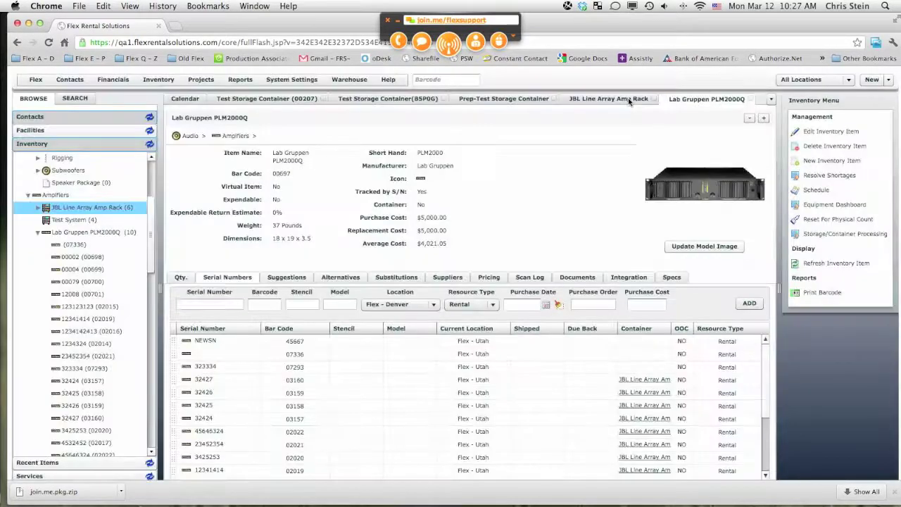
{"action": "left_click", "coordinate": [612, 100]}
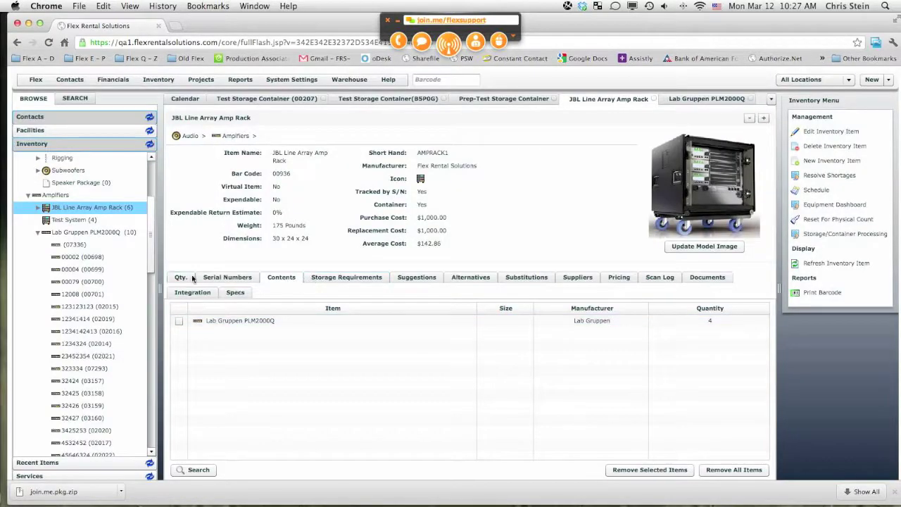
{"action": "left_click", "coordinate": [214, 278]}
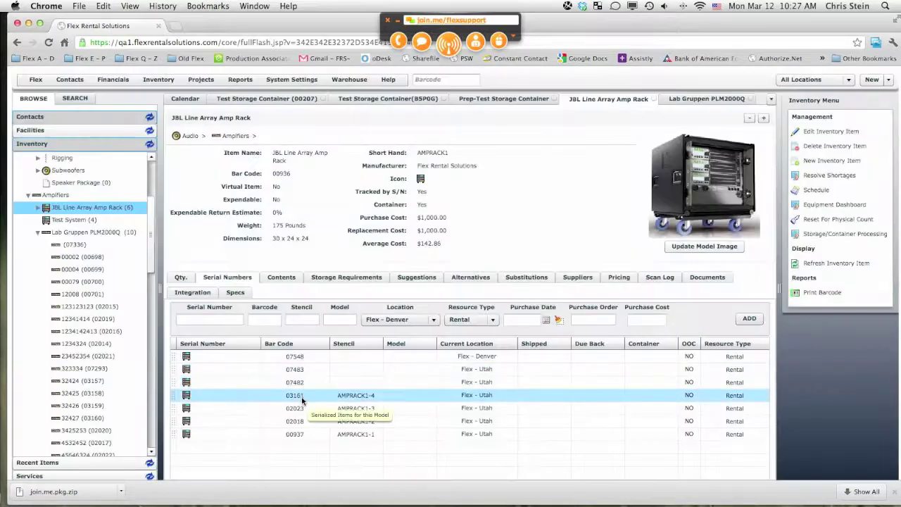
{"action": "double_click", "coordinate": [303, 398]}
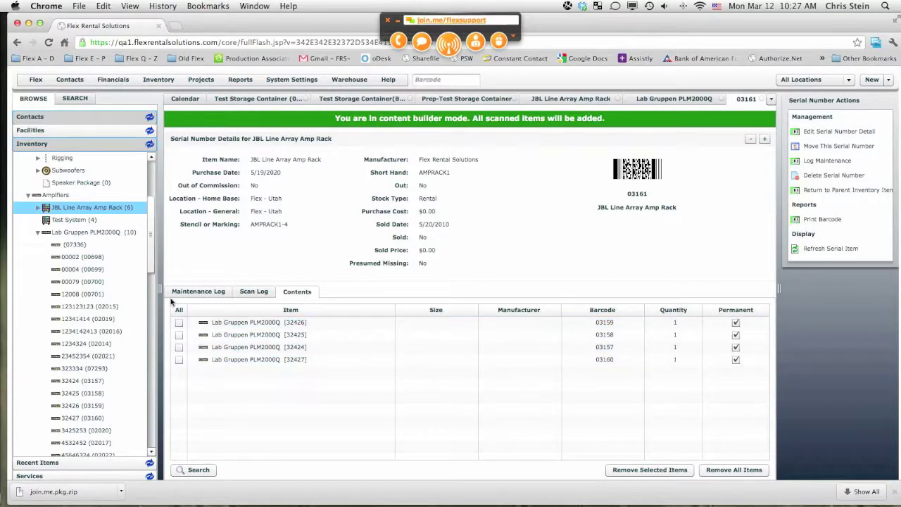
{"action": "left_click_drag", "start_coordinate": [150, 241], "coordinate": [149, 446]}
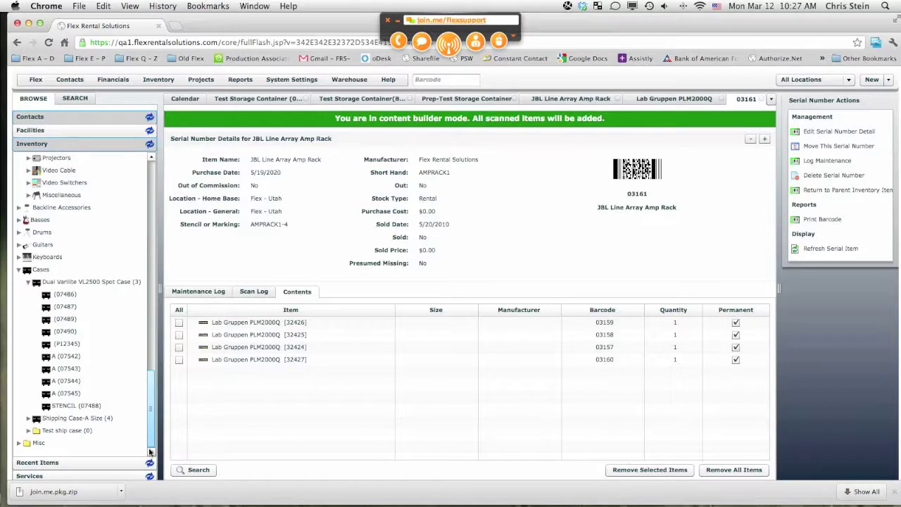
- Open the Dual Varilite VL2500 Spot Case item under Cases in the inventory tree
{"action": "left_click", "coordinate": [90, 281]}
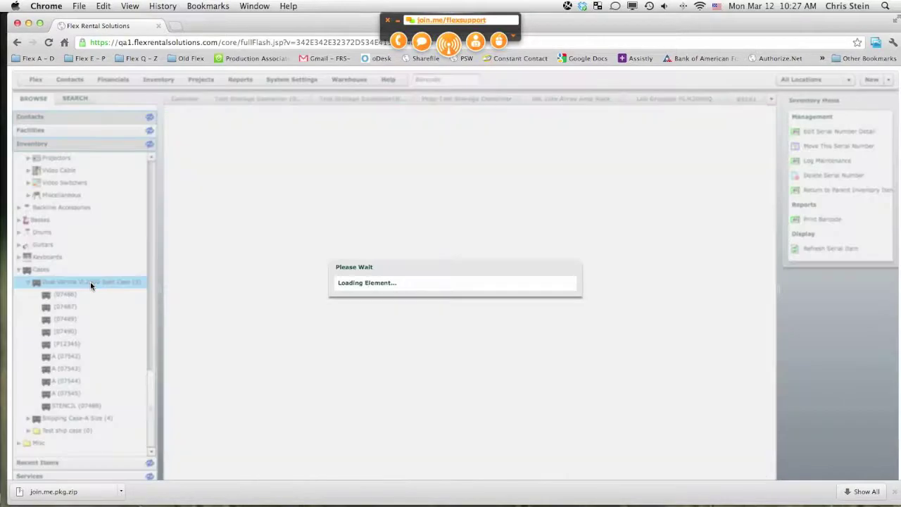